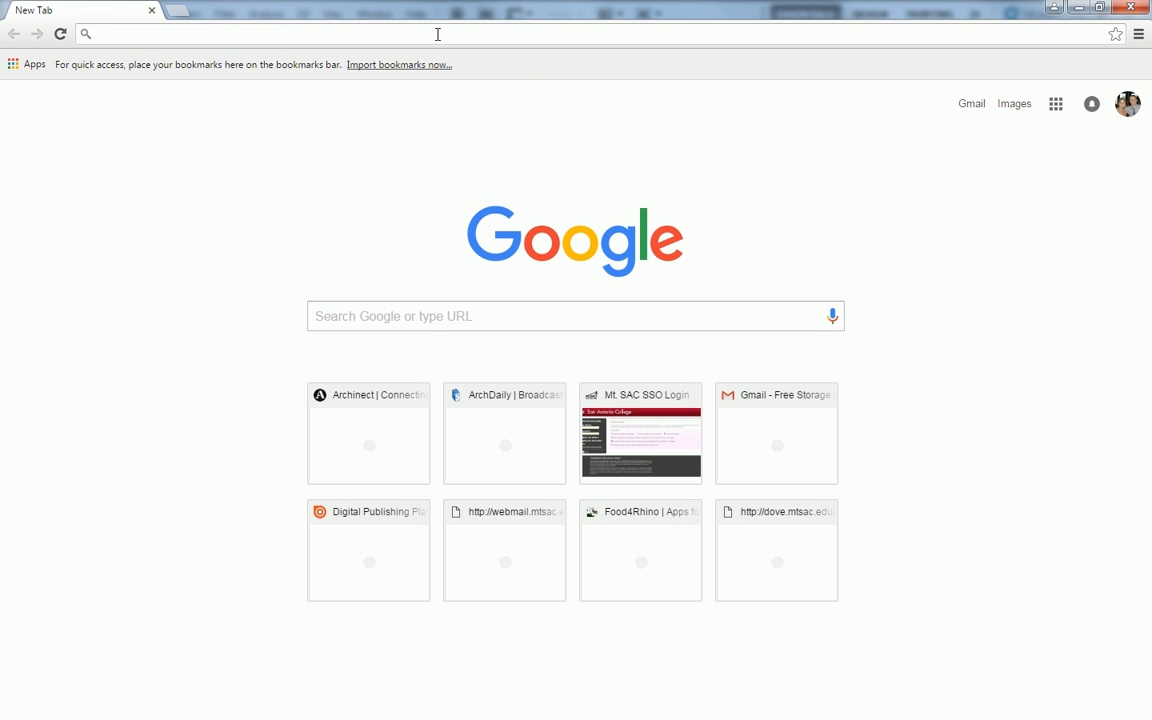
- Search Google Images for "raster vs vector" and open the comparison of painting with pixels and drawing with vectors
type("raster v")
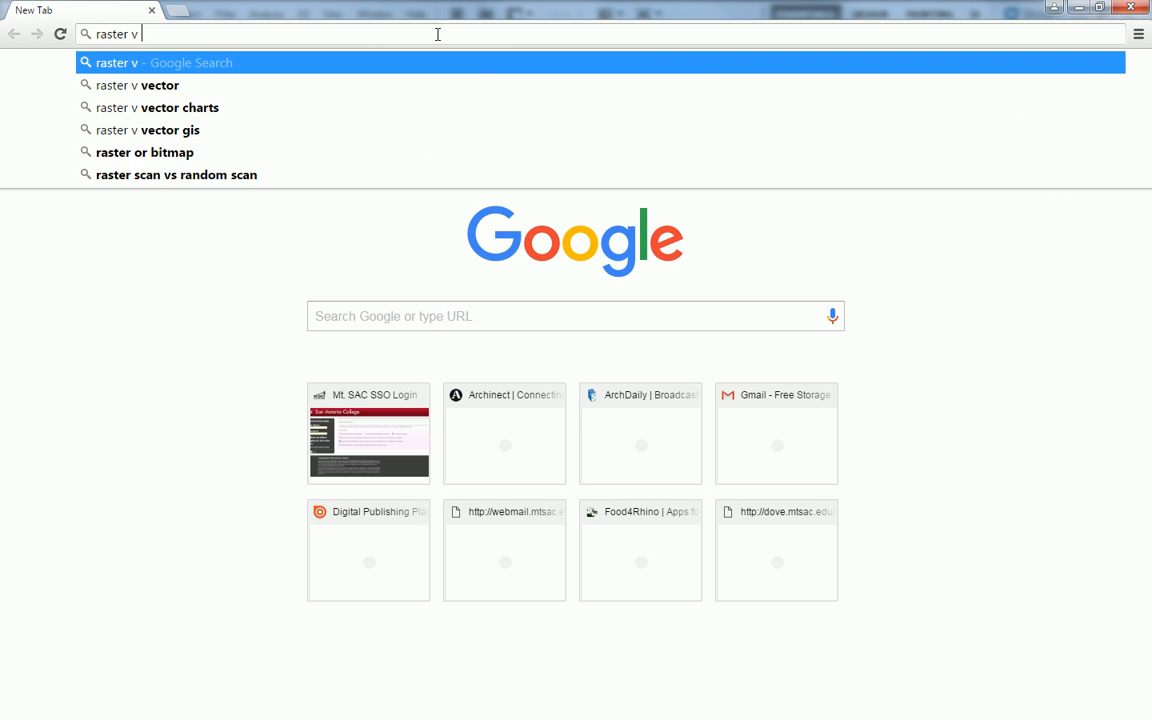
type("s")
key("Return")
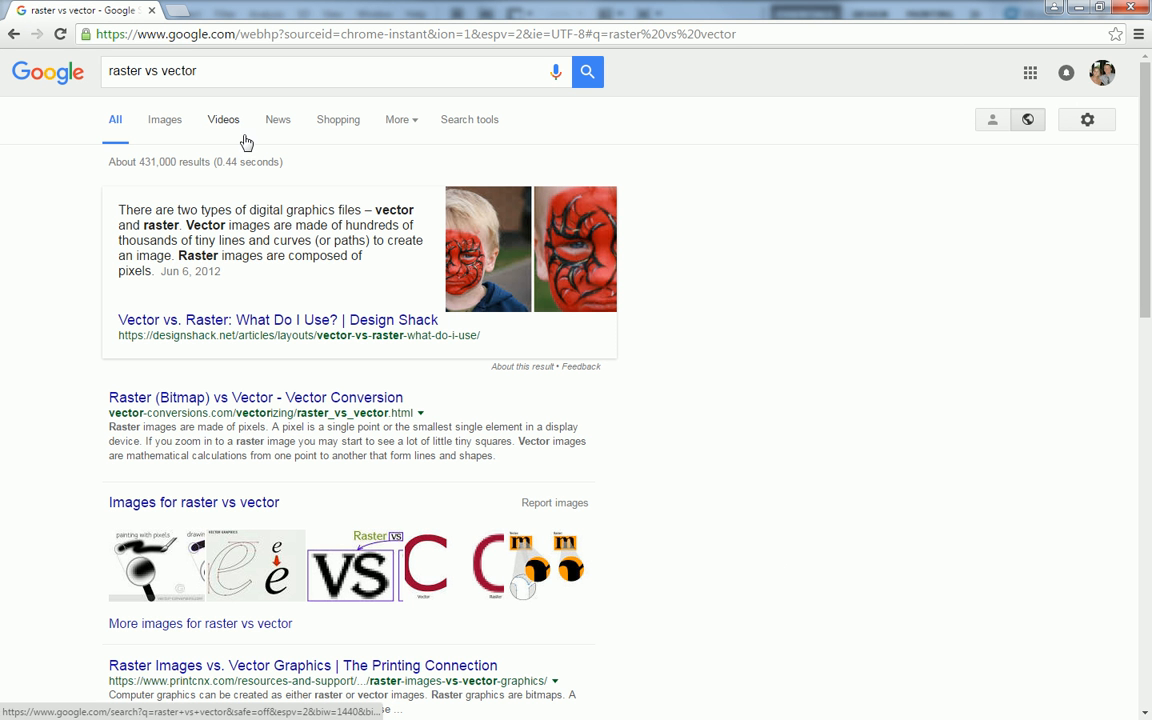
left_click(162, 121)
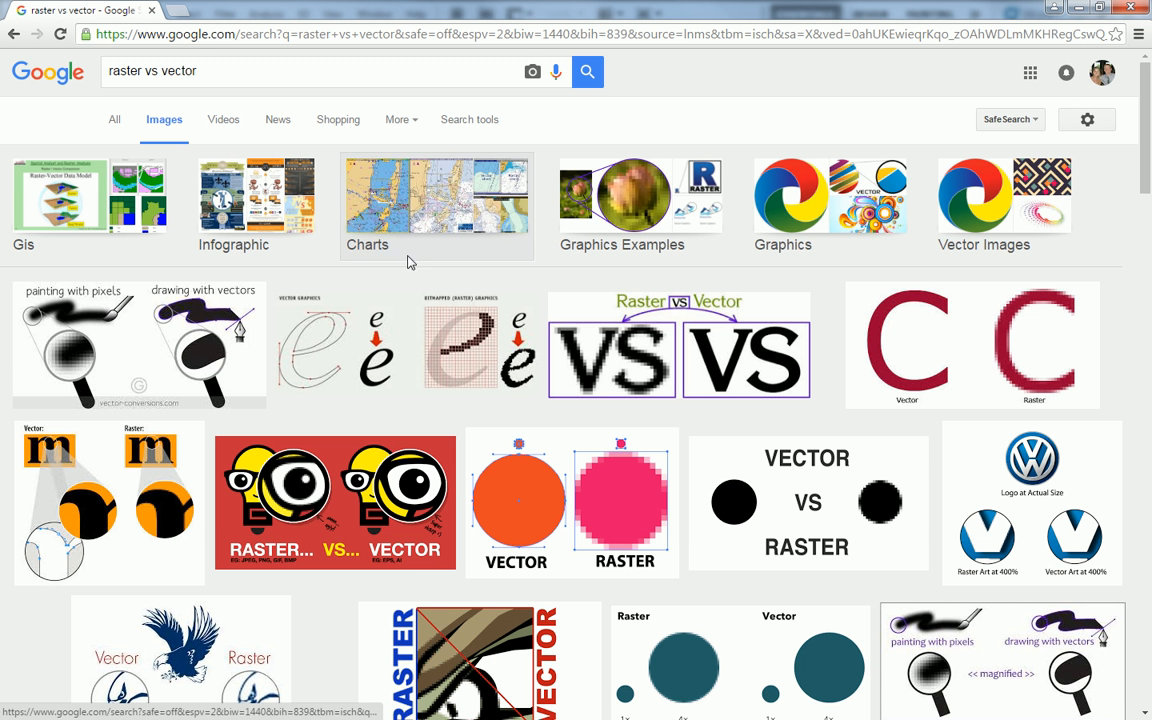
left_click(95, 301)
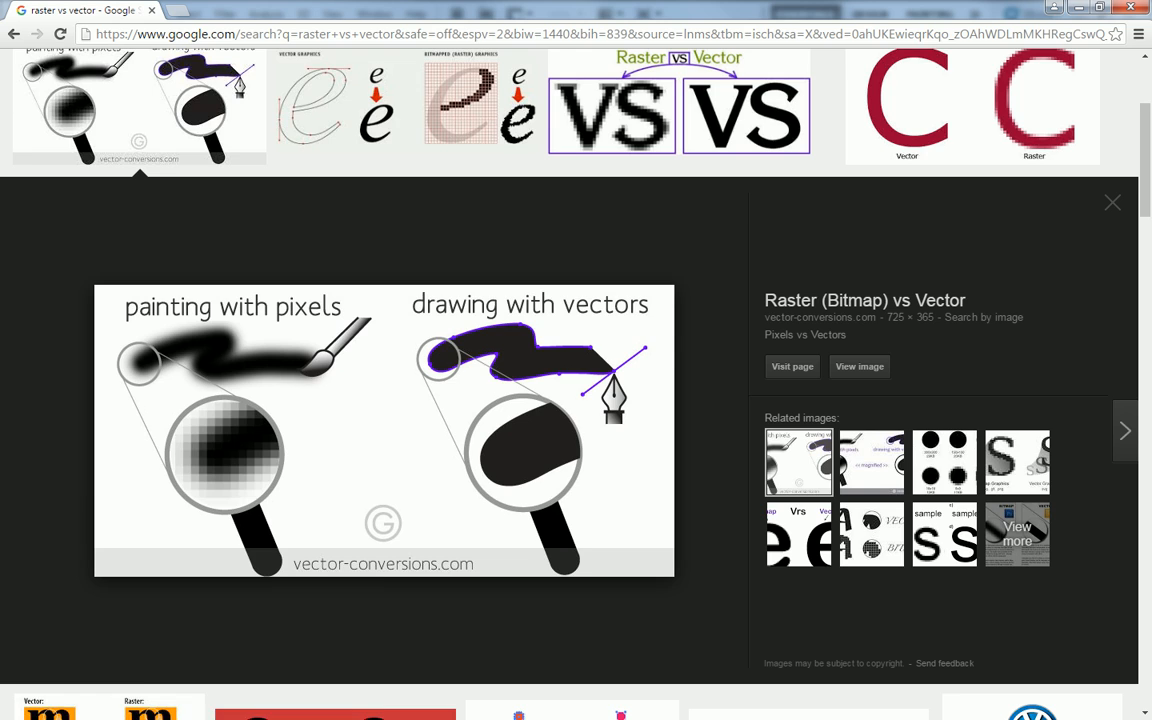
- Switch to Photoshop and set up a new document with a resolution of 150 pixels/inch and dimensions in pixels
key("alt+Tab")
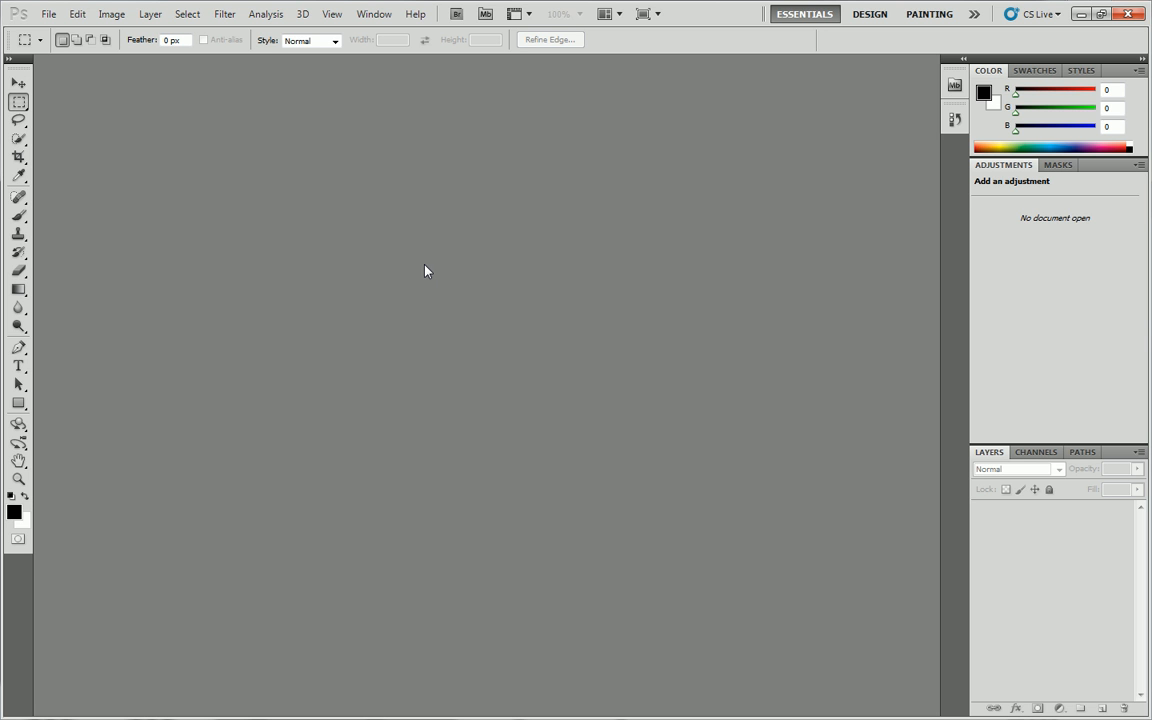
left_click(46, 14)
left_click(100, 36)
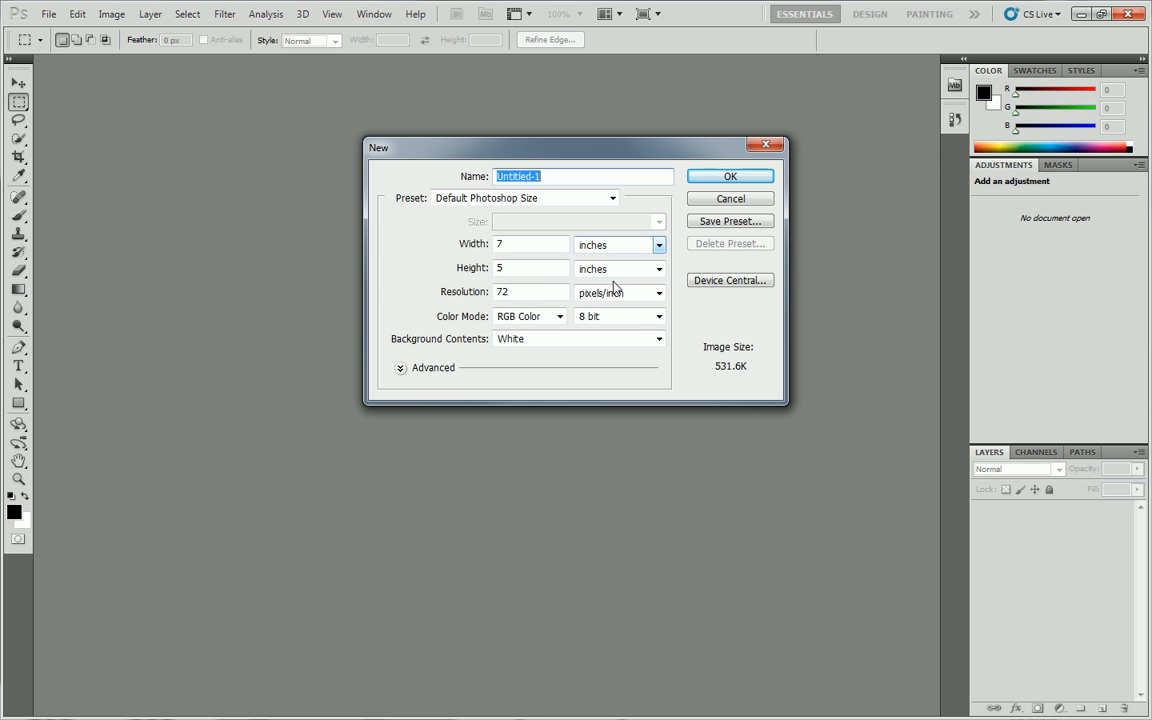
double_click(530, 291)
type("100")
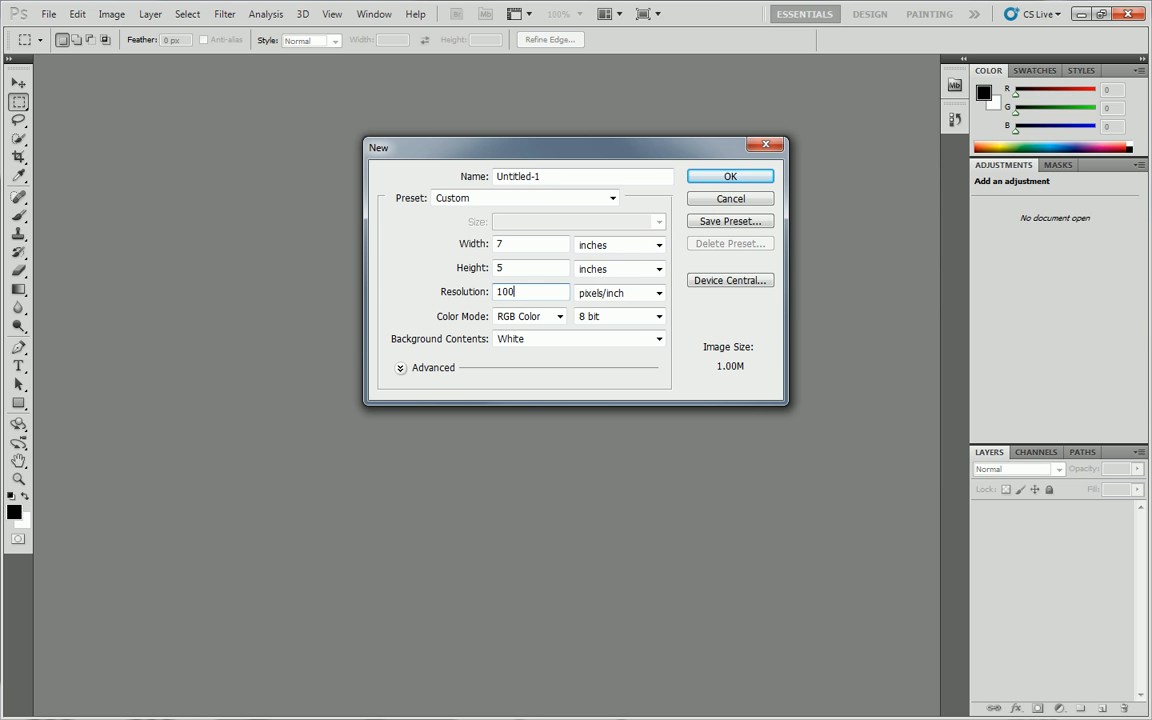
double_click(545, 293)
type("150")
left_click(656, 248)
left_click(620, 260)
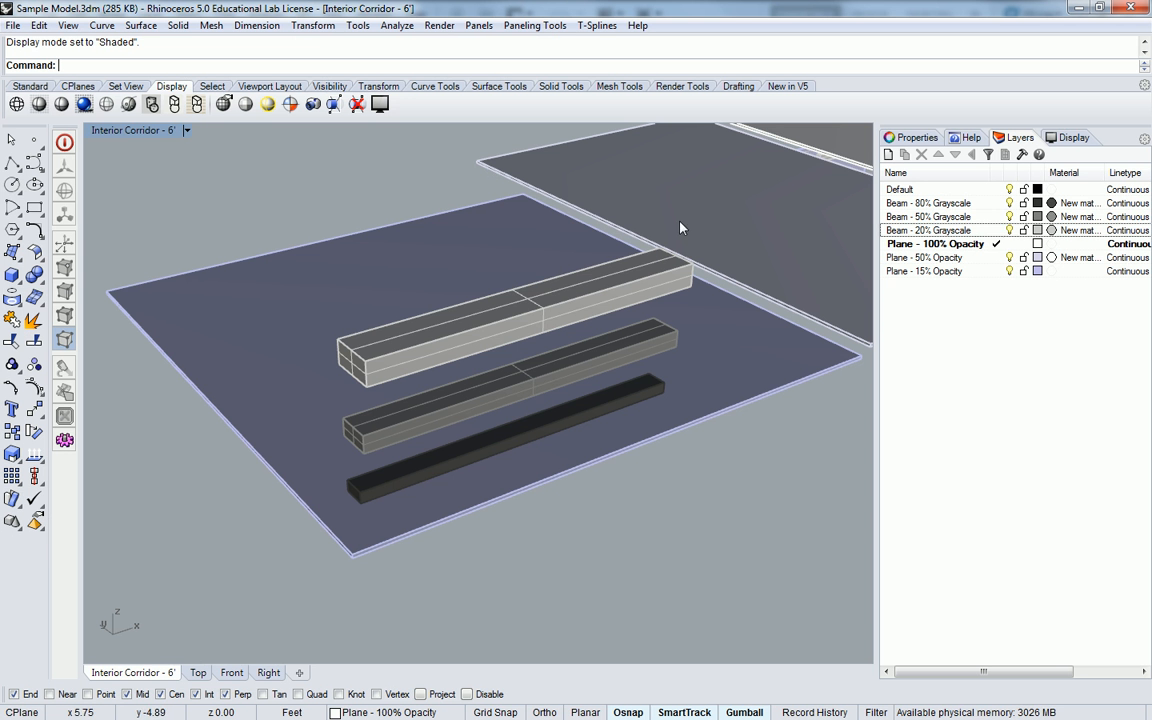
- In Rhino's render properties, set a custom render resolution of 1050 x 750 pixels
left_click(440, 25)
mouse_move(397, 25)
mouse_move(440, 25)
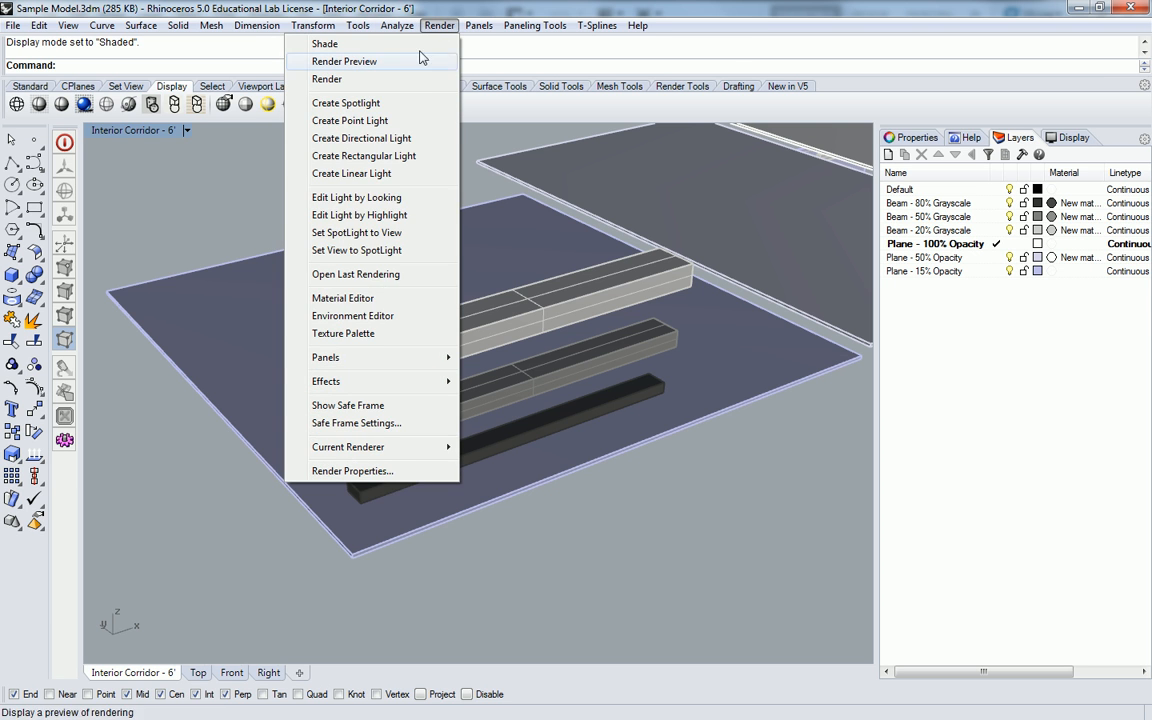
left_click(395, 471)
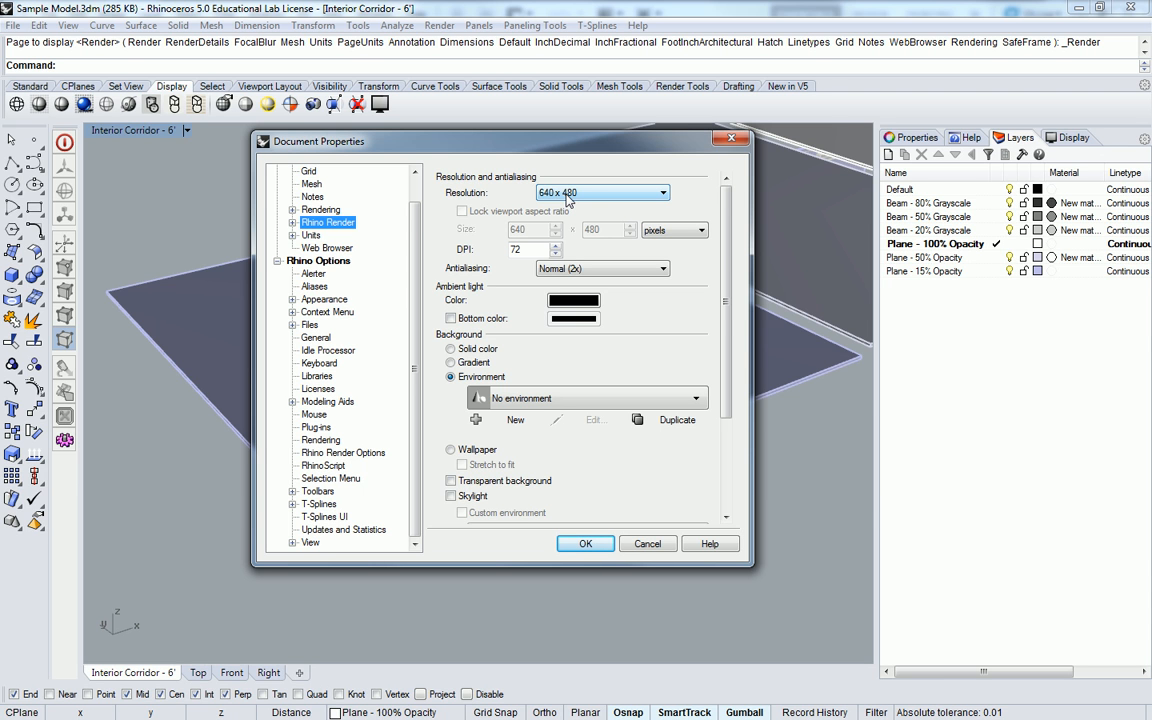
left_click(614, 194)
left_click(603, 217)
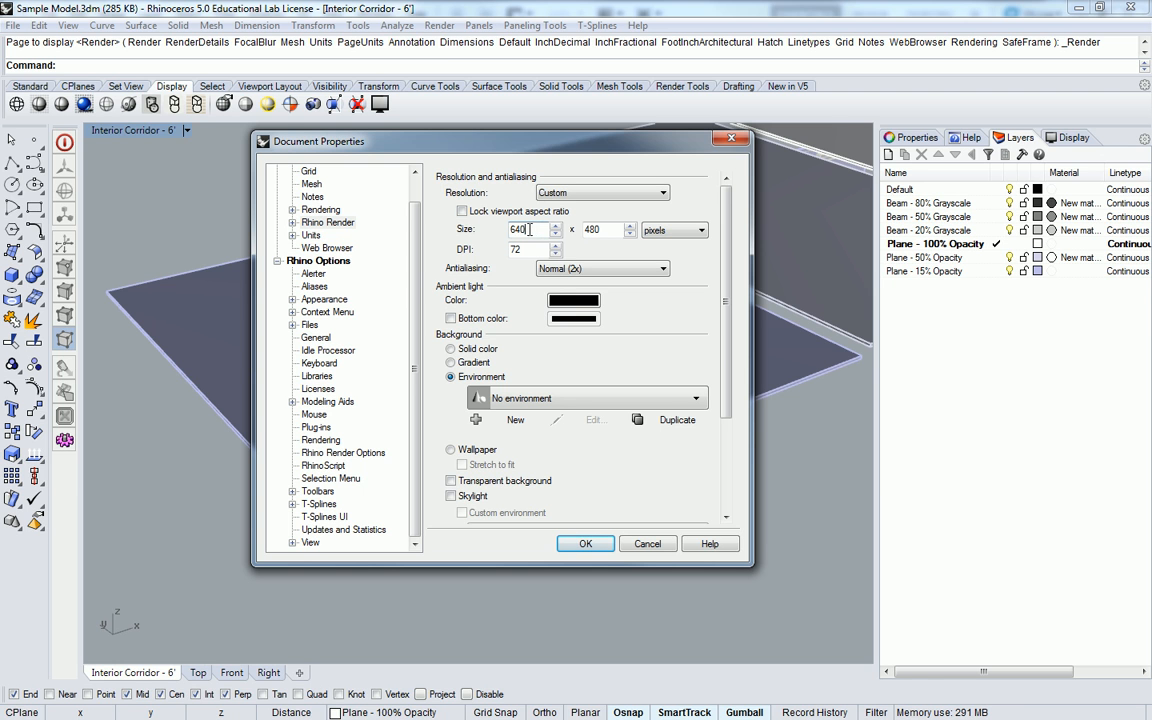
type("1050")
key("Tab")
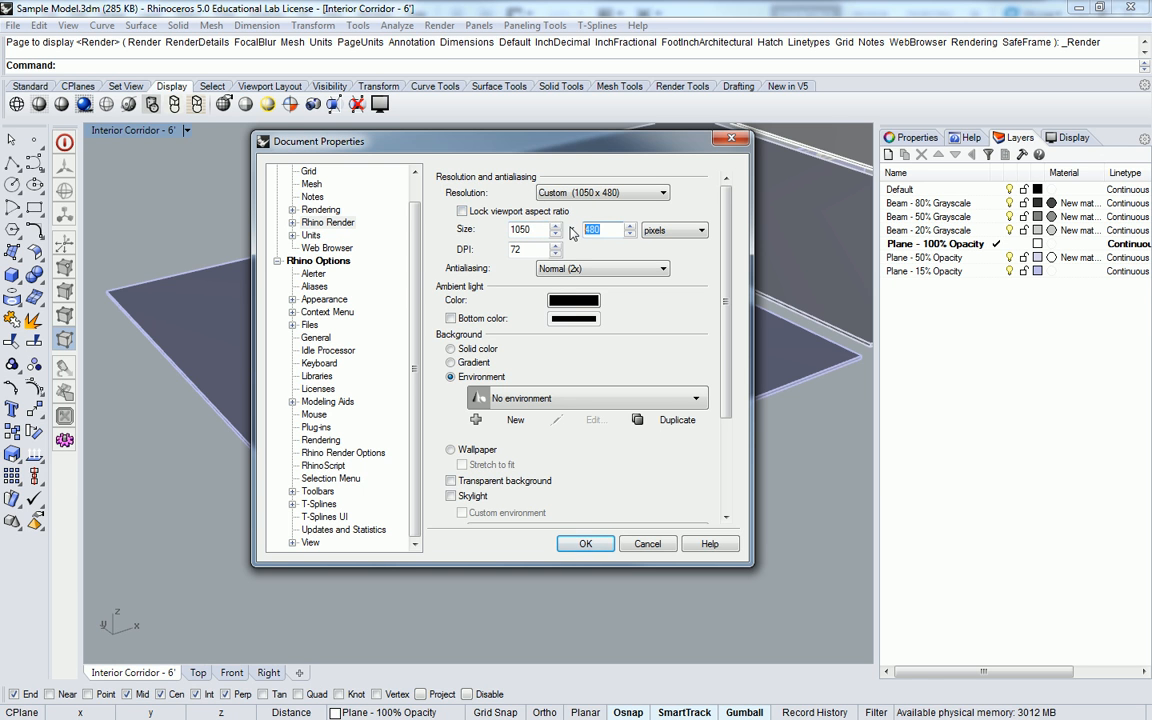
type("750")
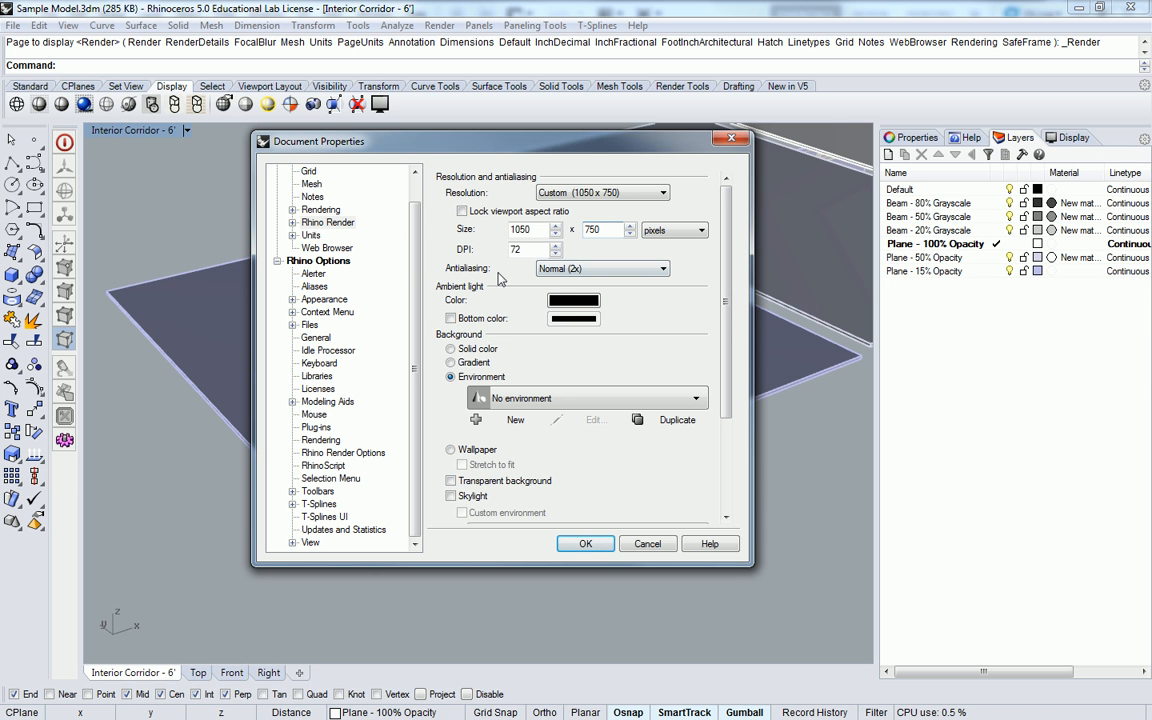
- Set the render DPI to 150 and apply the document properties
left_click(523, 252)
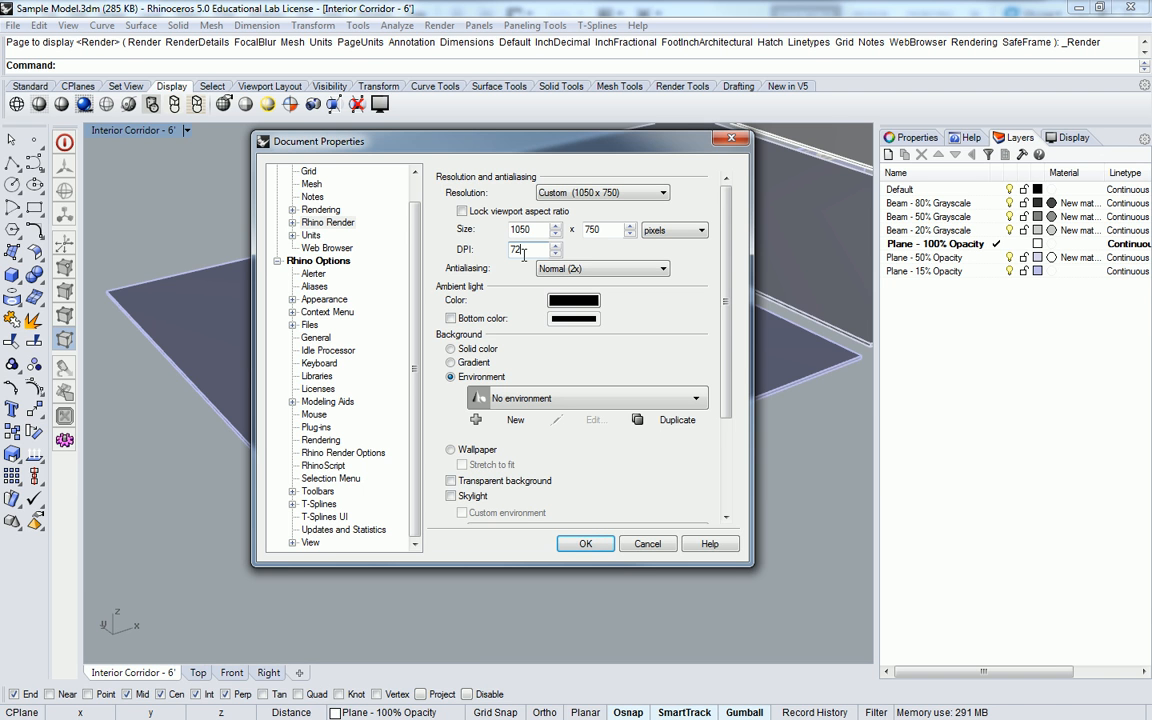
double_click(517, 250)
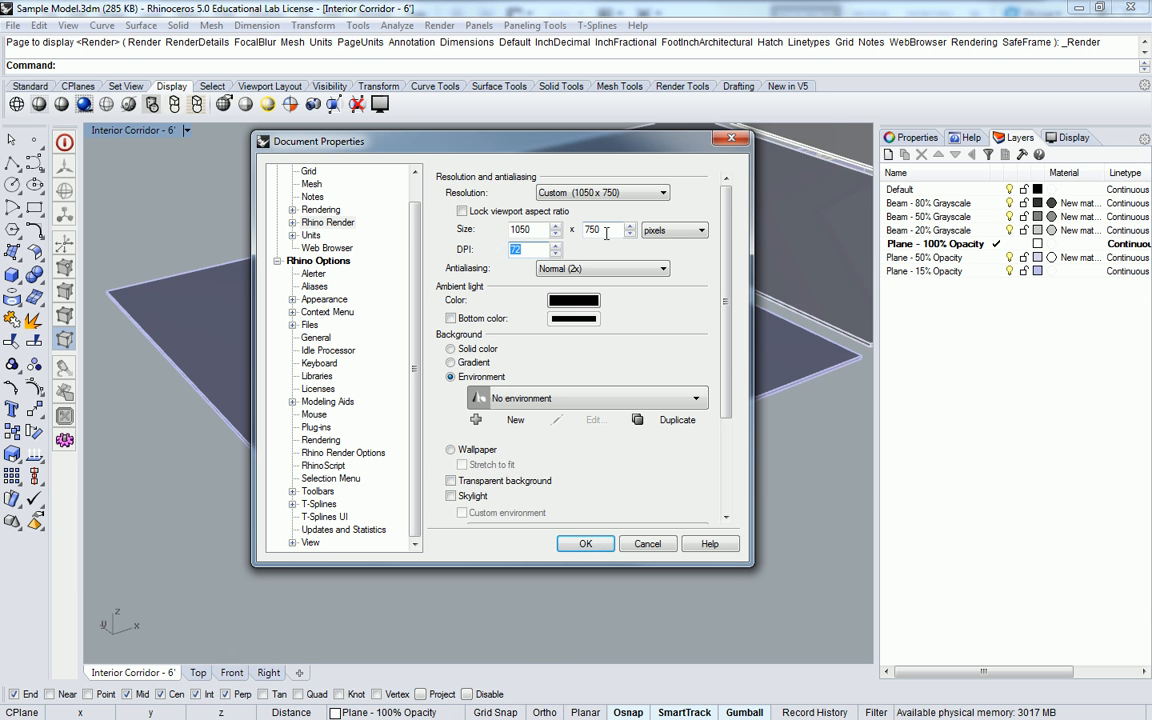
type("150")
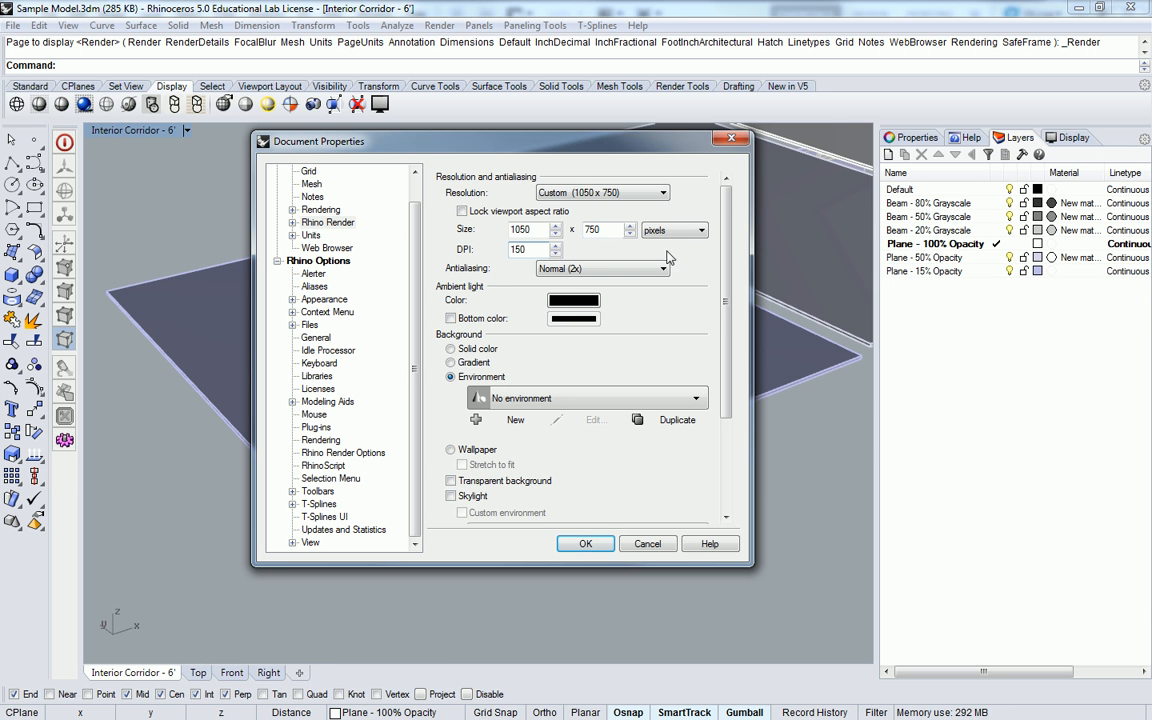
left_click(533, 228)
left_click(600, 229)
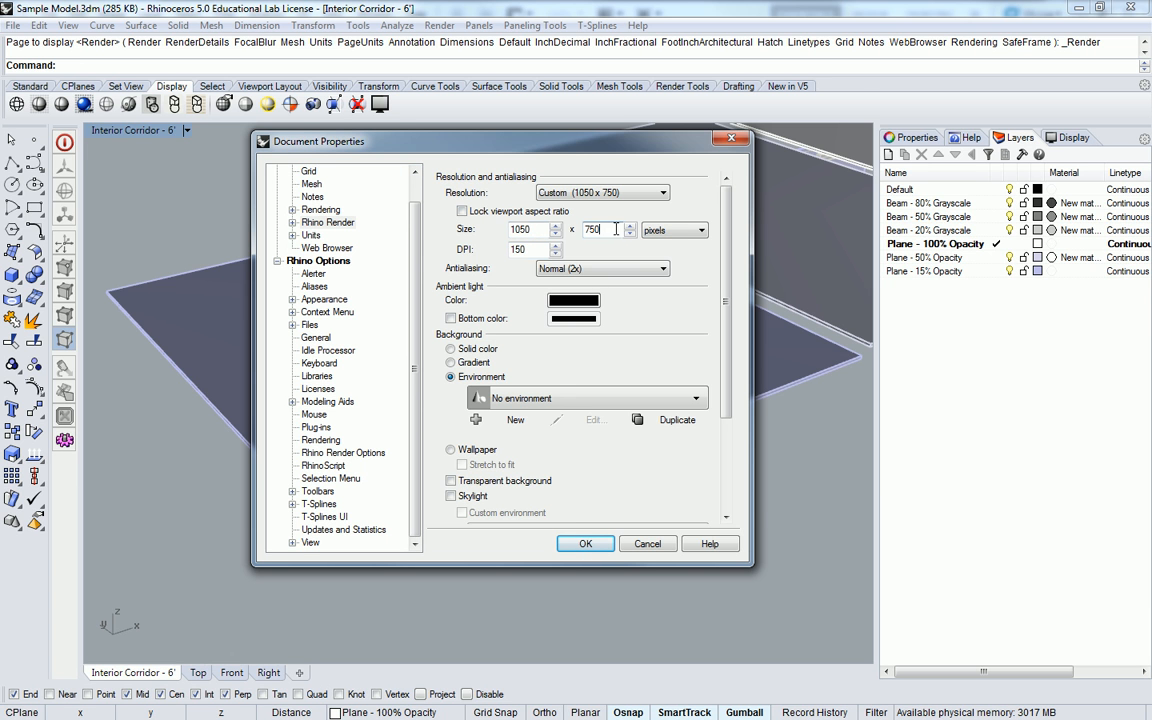
left_click(586, 545)
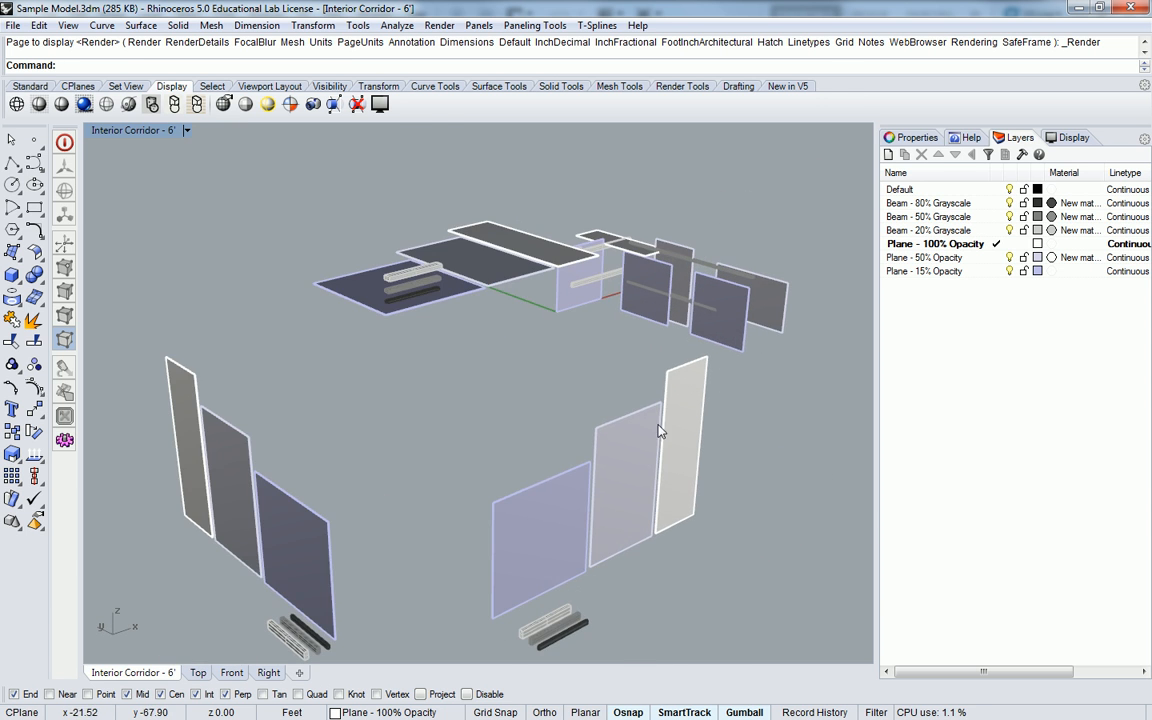
- Restore the saved Interior Corridor - 6' view in the maximized viewport
left_click(728, 304)
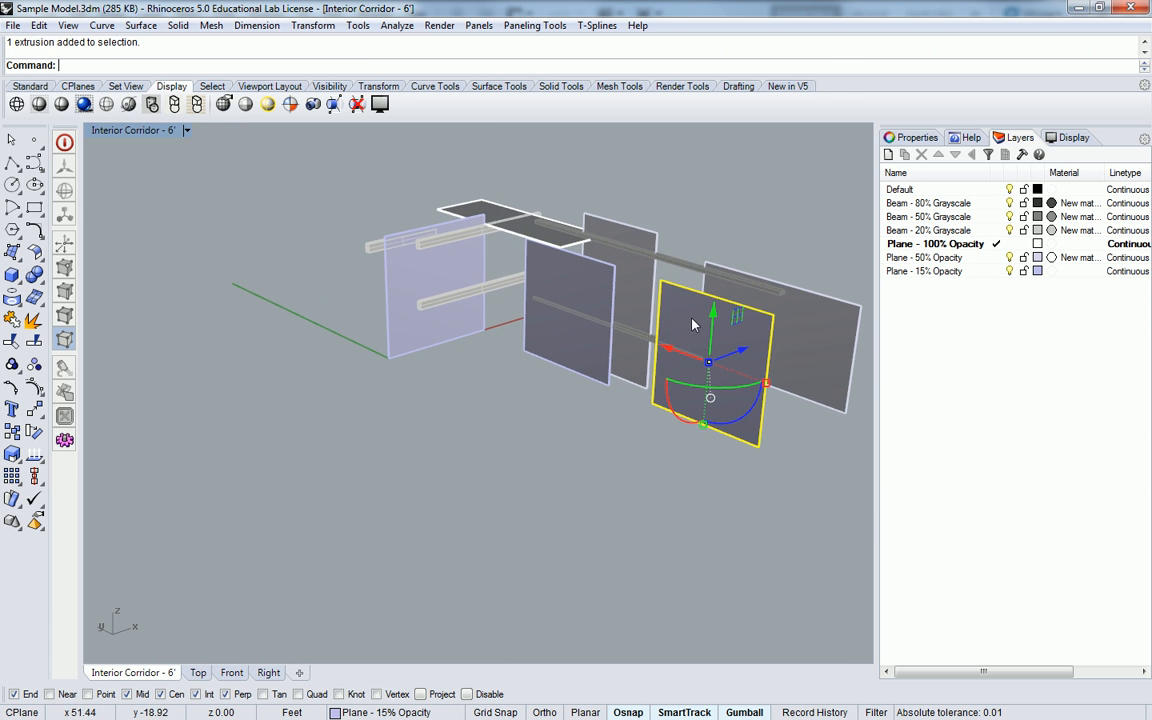
type("ZS")
key("Return")
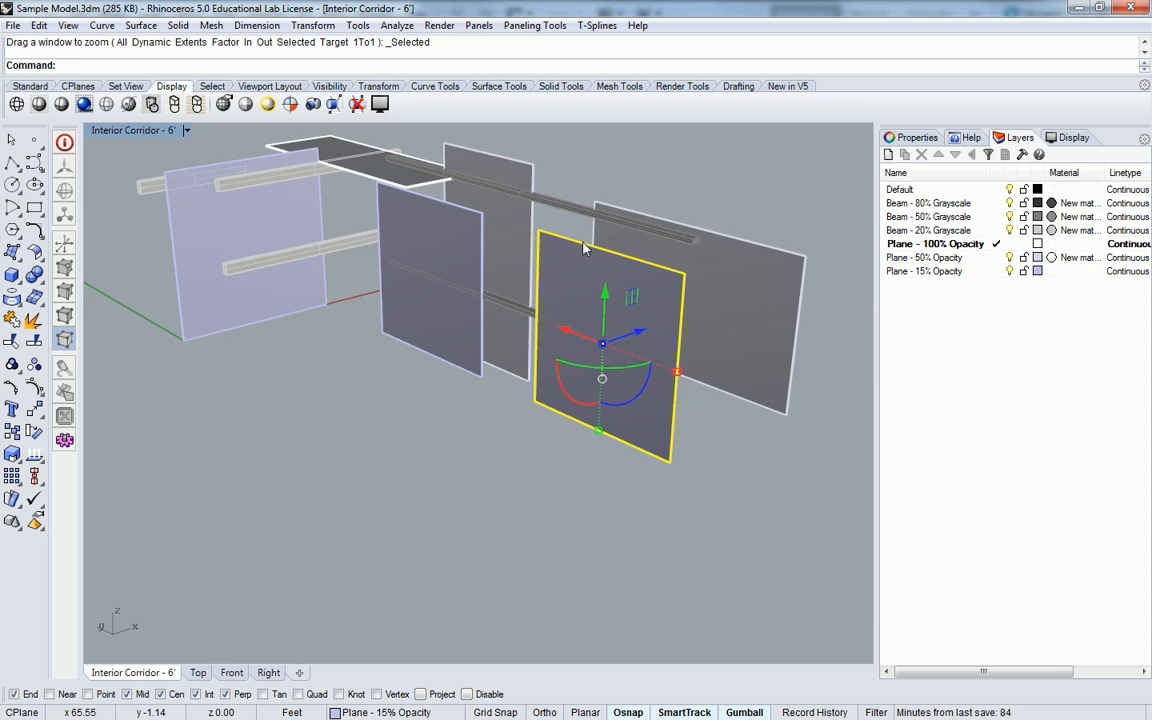
mouse_move(640, 357)
left_mouse_down()
mouse_move(609, 311)
mouse_move(499, 226)
mouse_move(473, 345)
mouse_move(498, 397)
mouse_move(128, 138)
left_mouse_up()
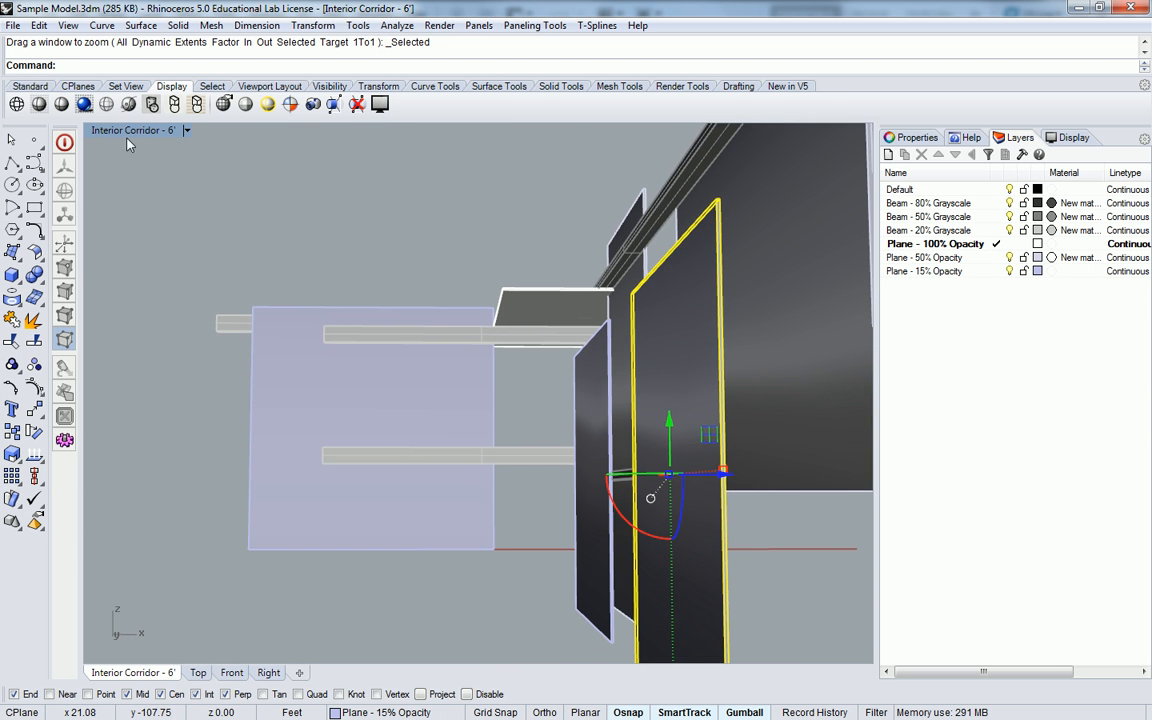
left_click(130, 130)
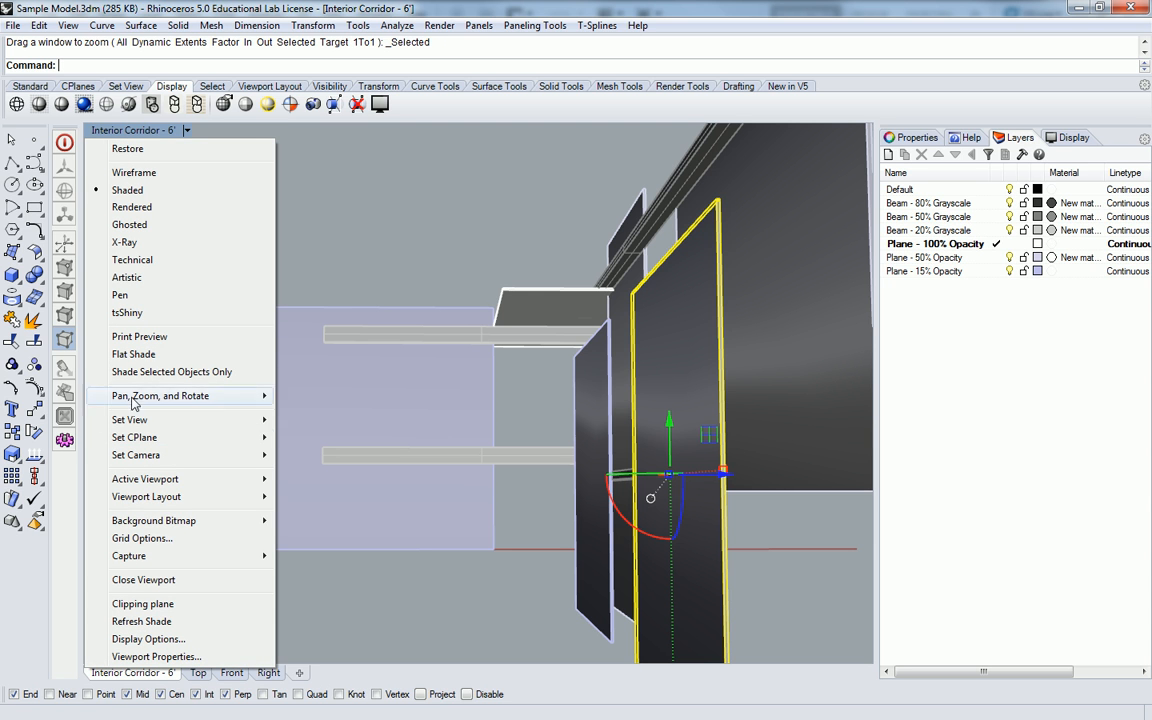
mouse_move(228, 422)
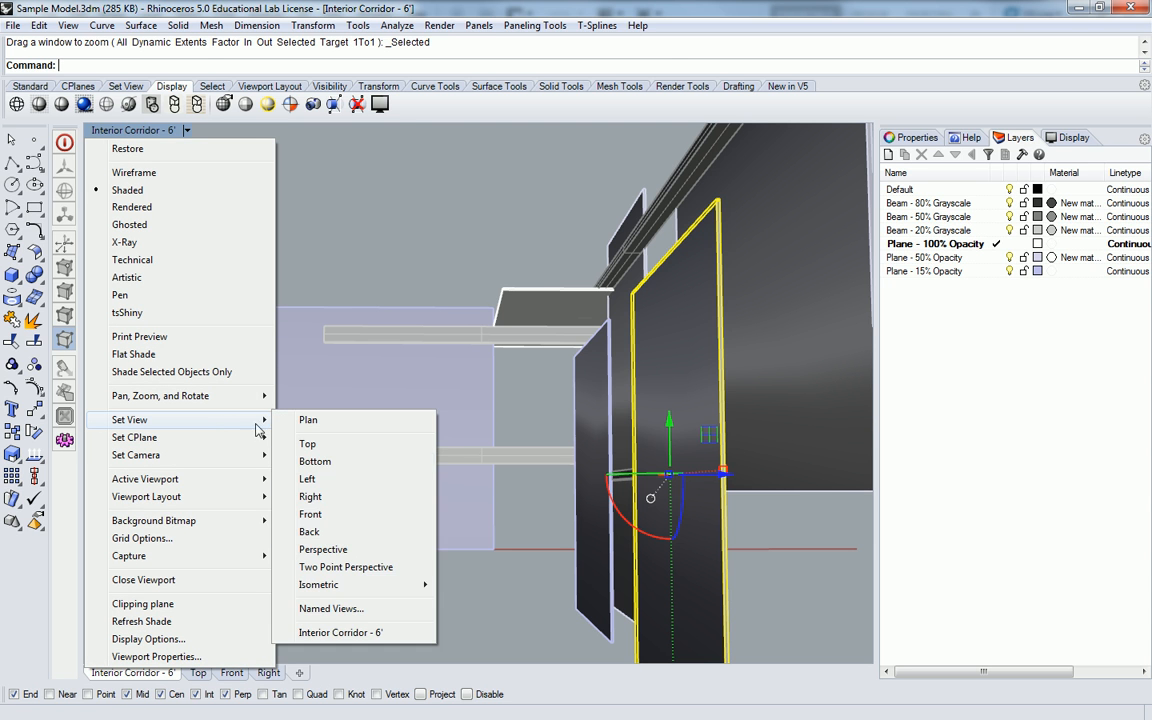
left_click(332, 632)
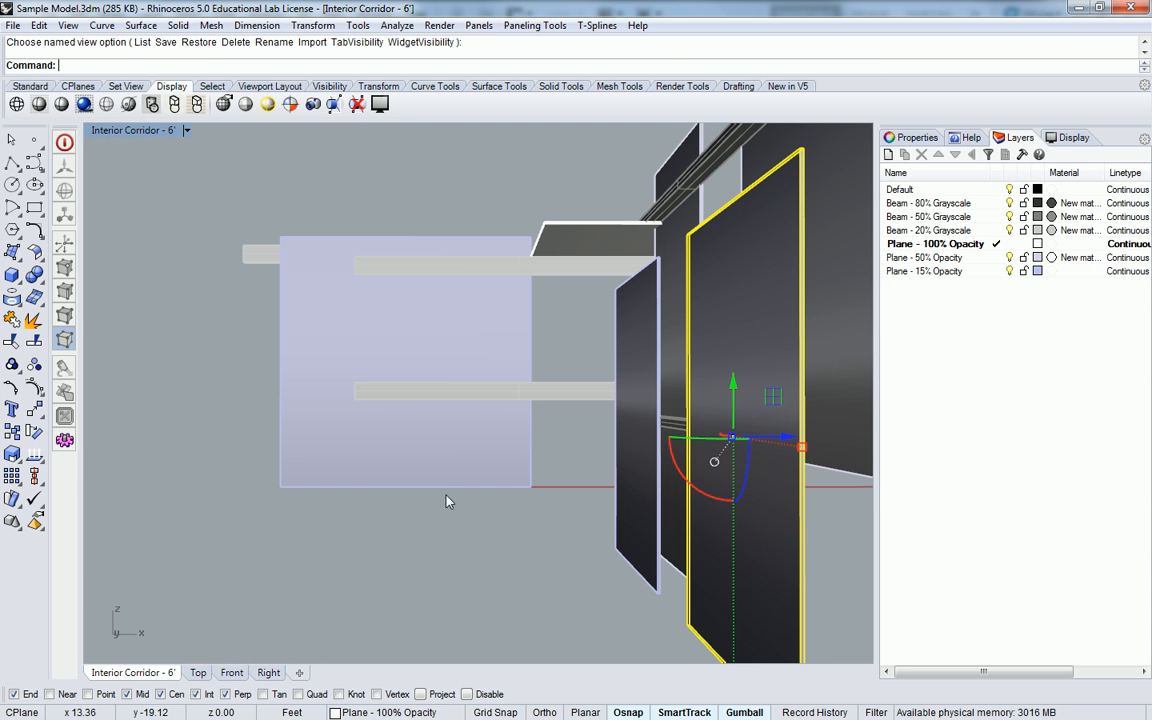
double_click(122, 133)
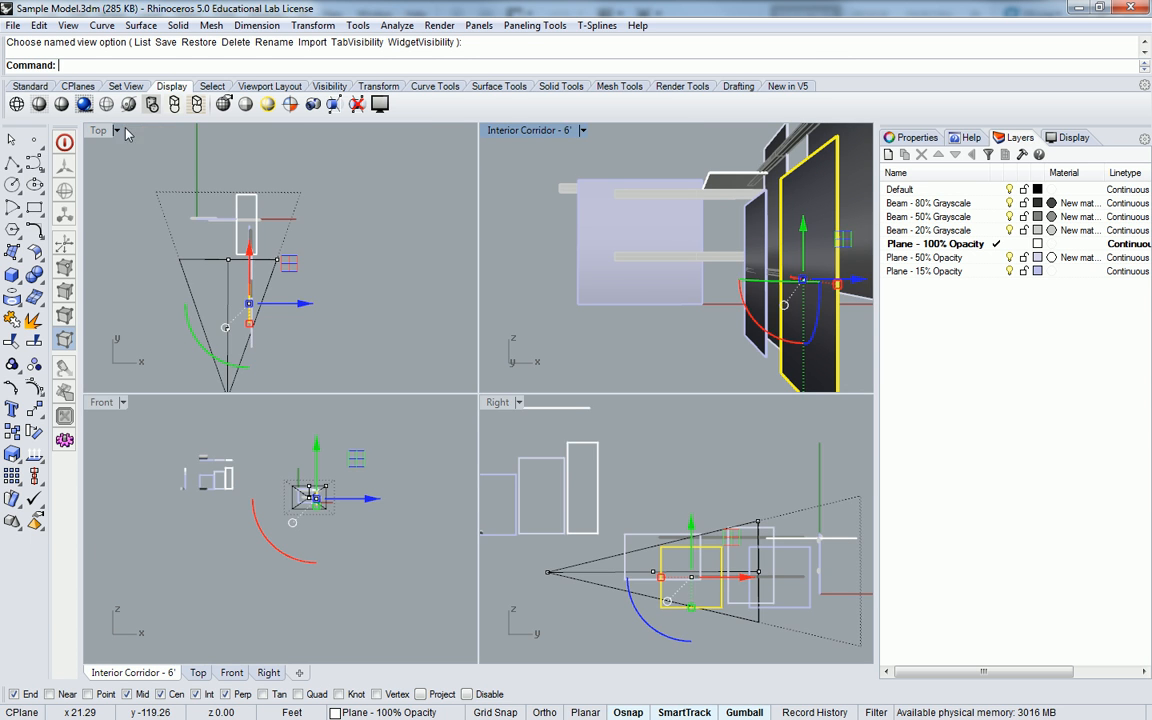
double_click(505, 113)
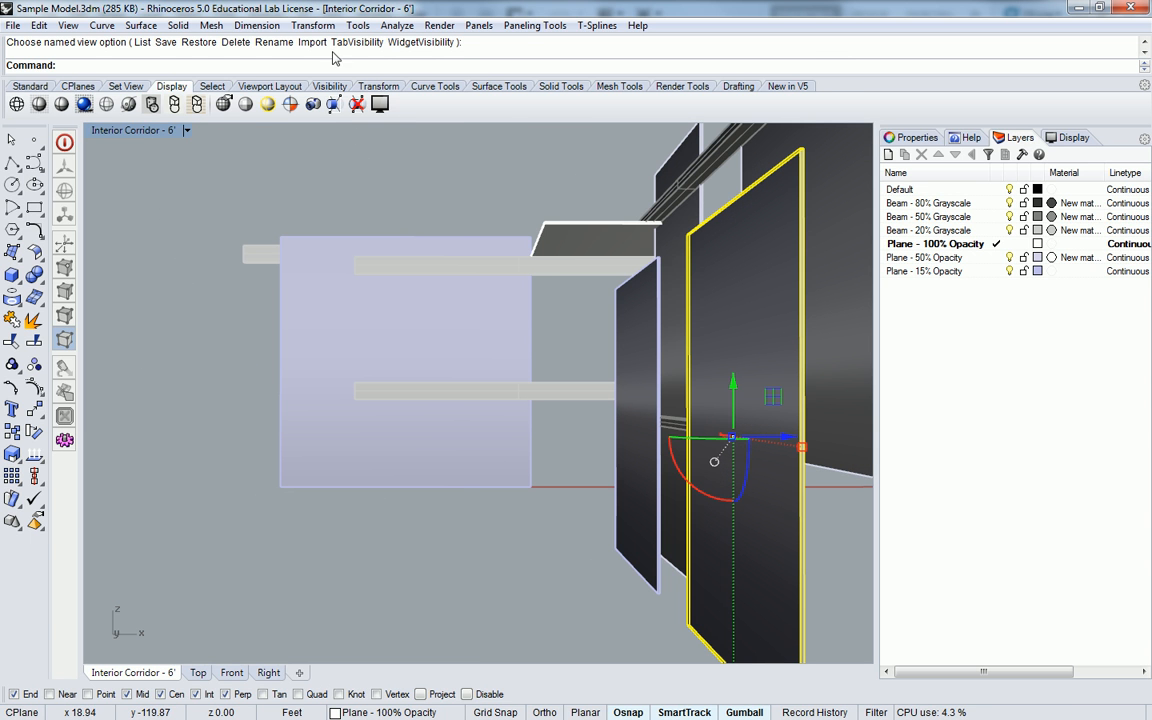
- Render the Interior Corridor - 6' view and save the image as the JPEG "sjfjtsf" on the personal network drive
left_click(440, 26)
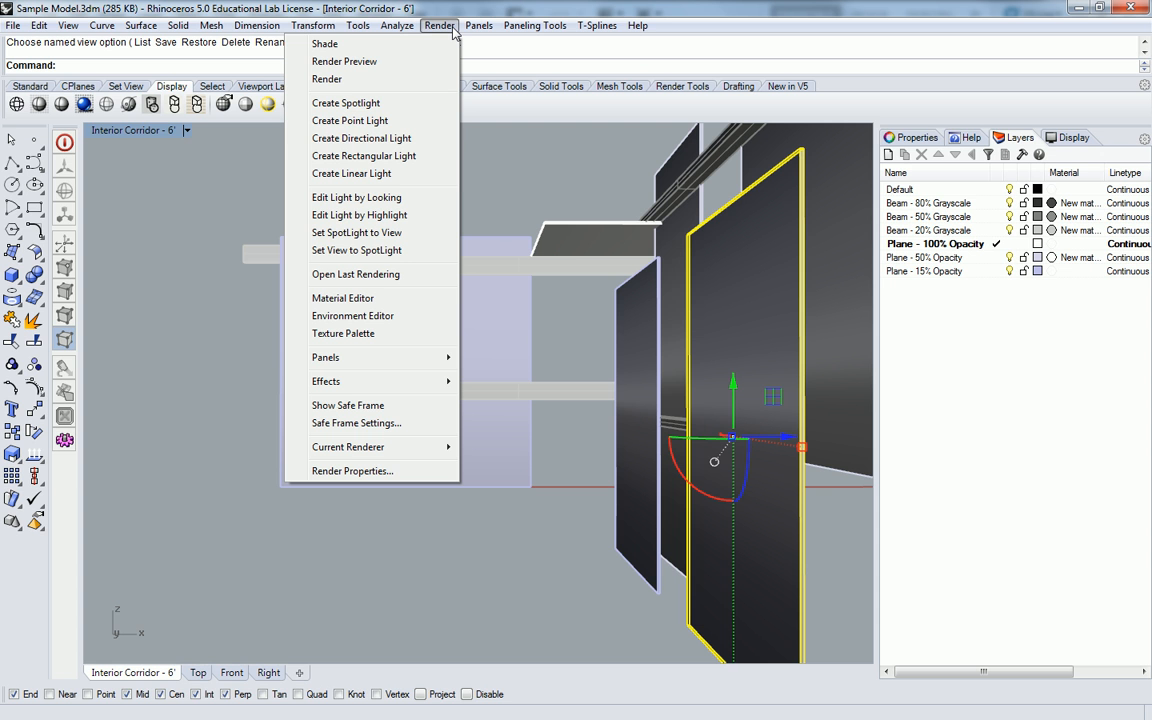
left_click(372, 82)
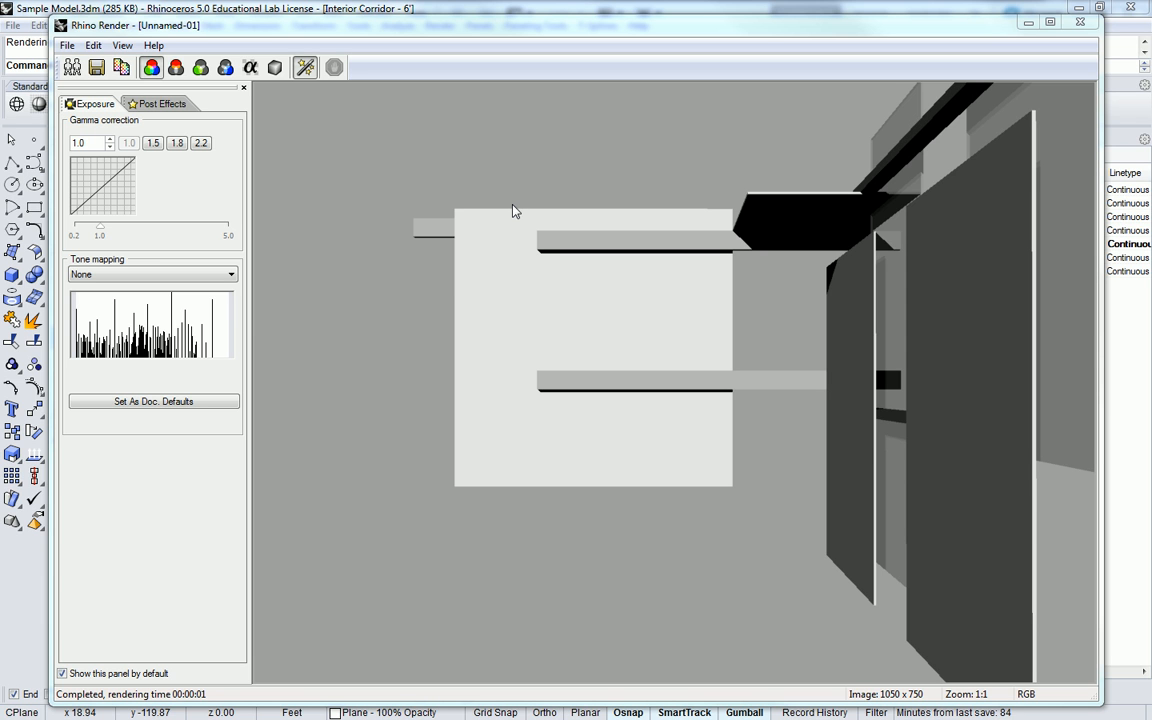
left_click(98, 70)
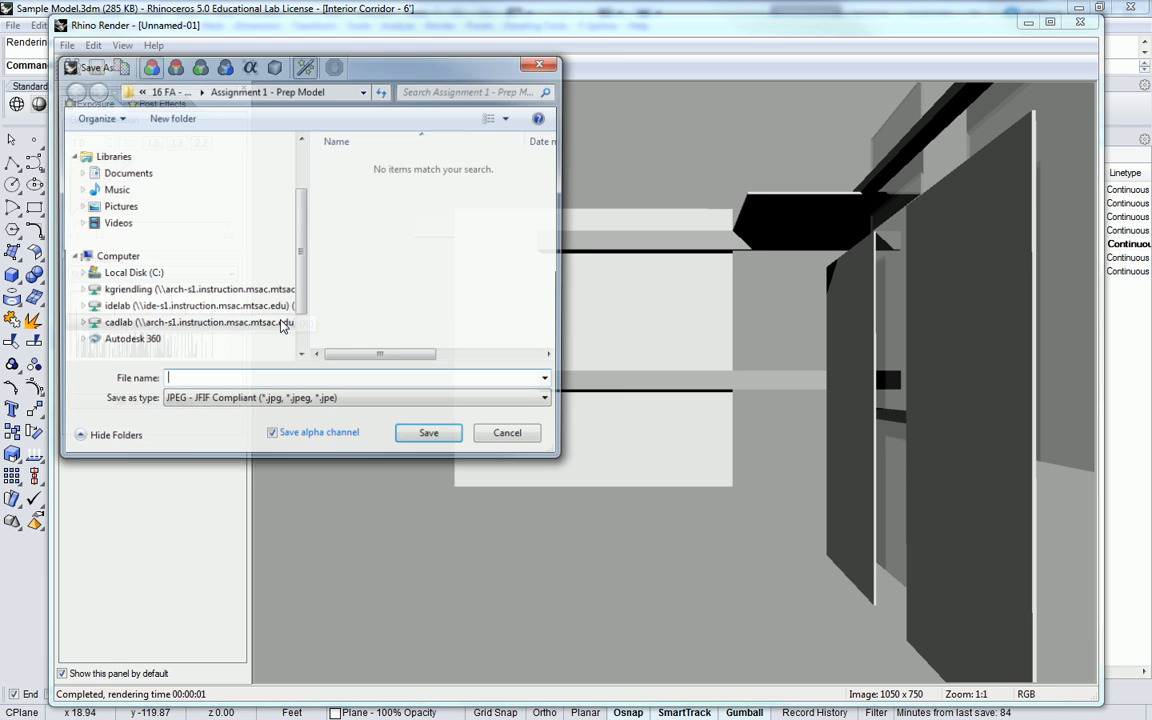
left_click(255, 292)
left_click(390, 381)
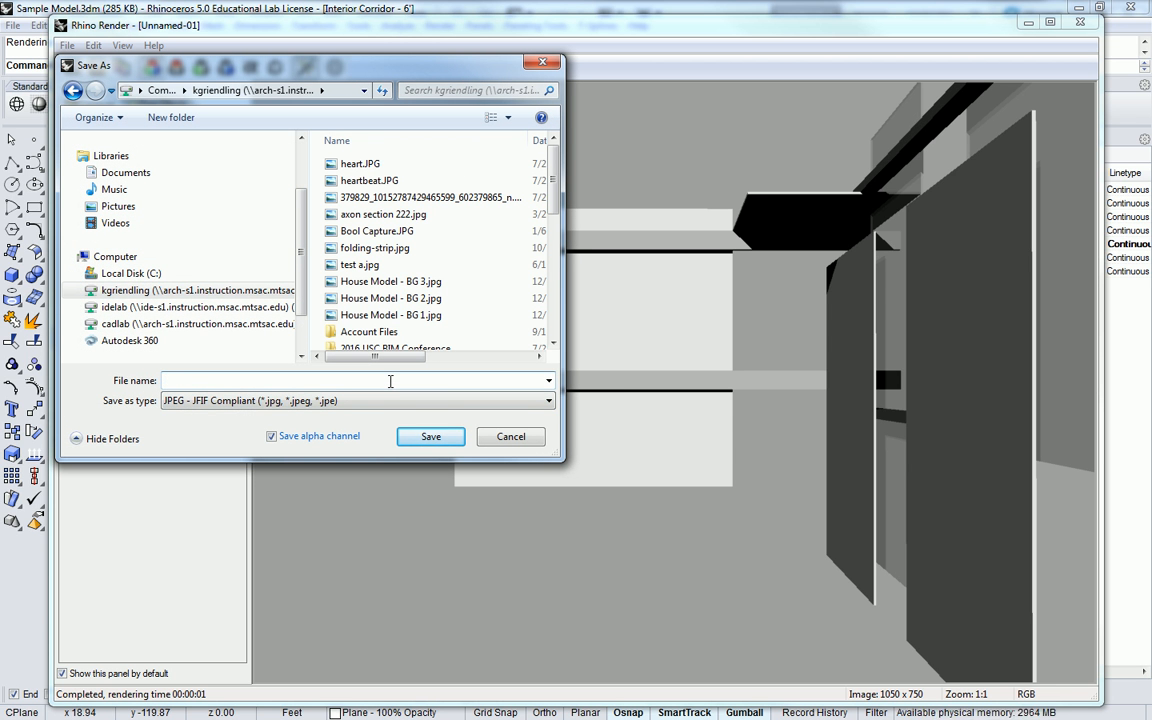
type("sjfjtsf")
left_click(431, 436)
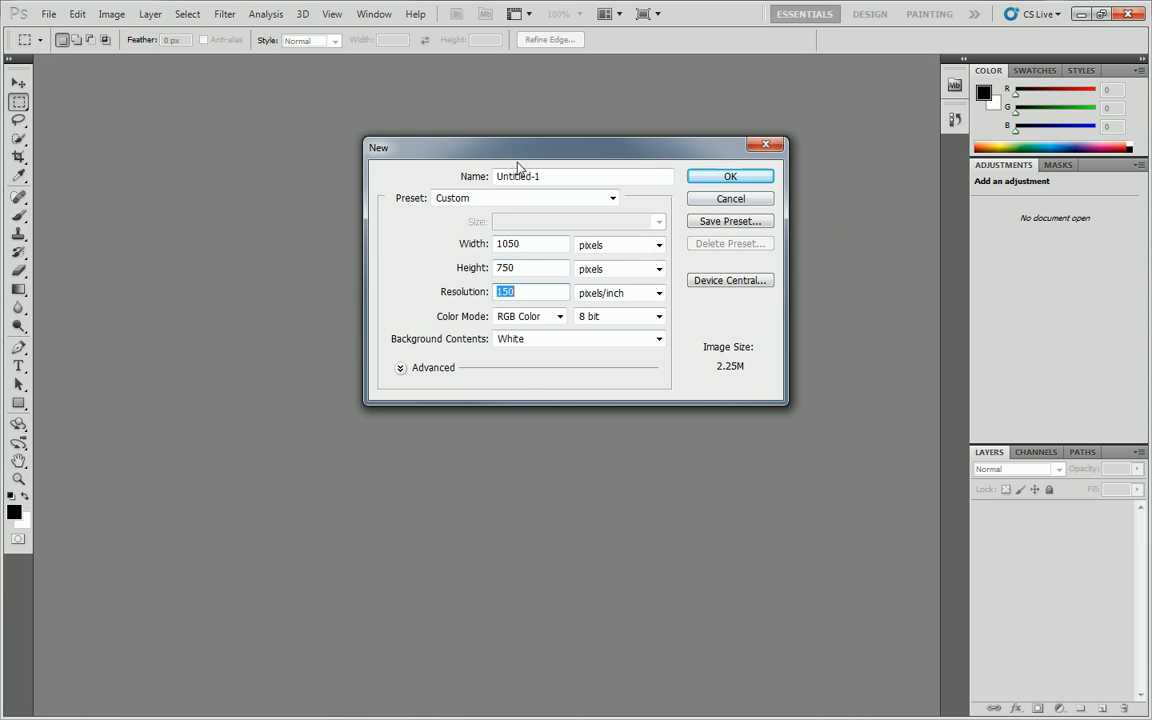
- Create the 1050 x 750 pixel document at 150 pixels/inch and place the sjfjtsfjg.jpg render from the network drive at full size
left_click(699, 177)
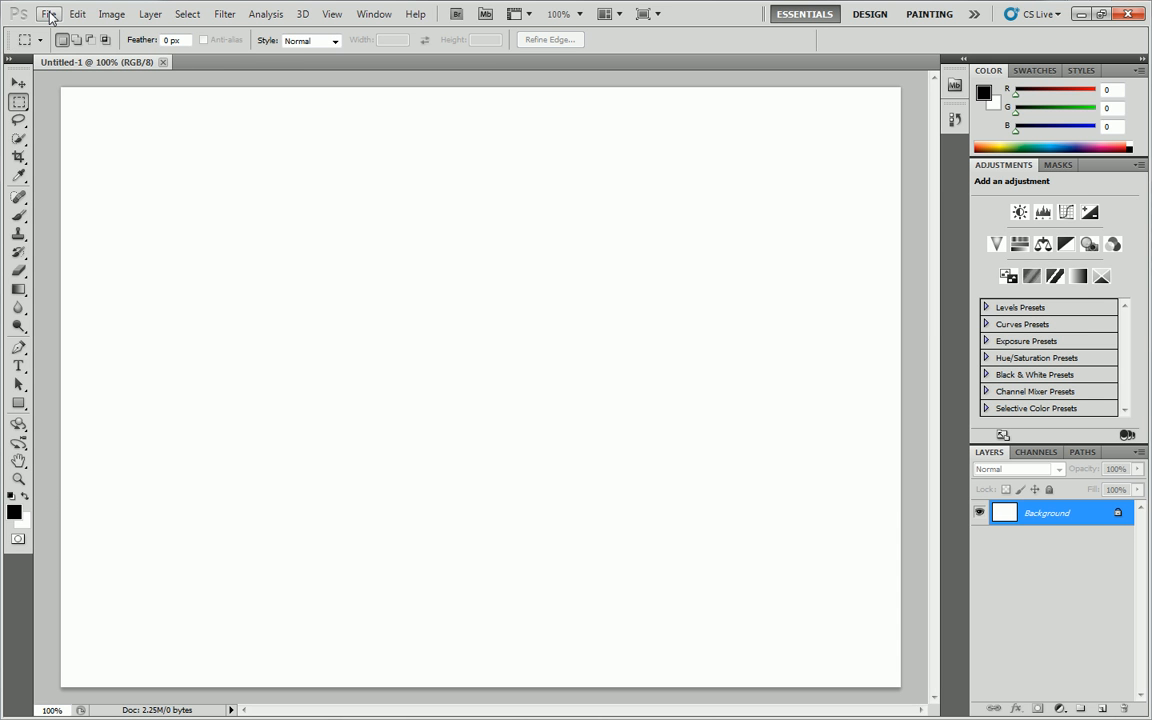
left_click(50, 17)
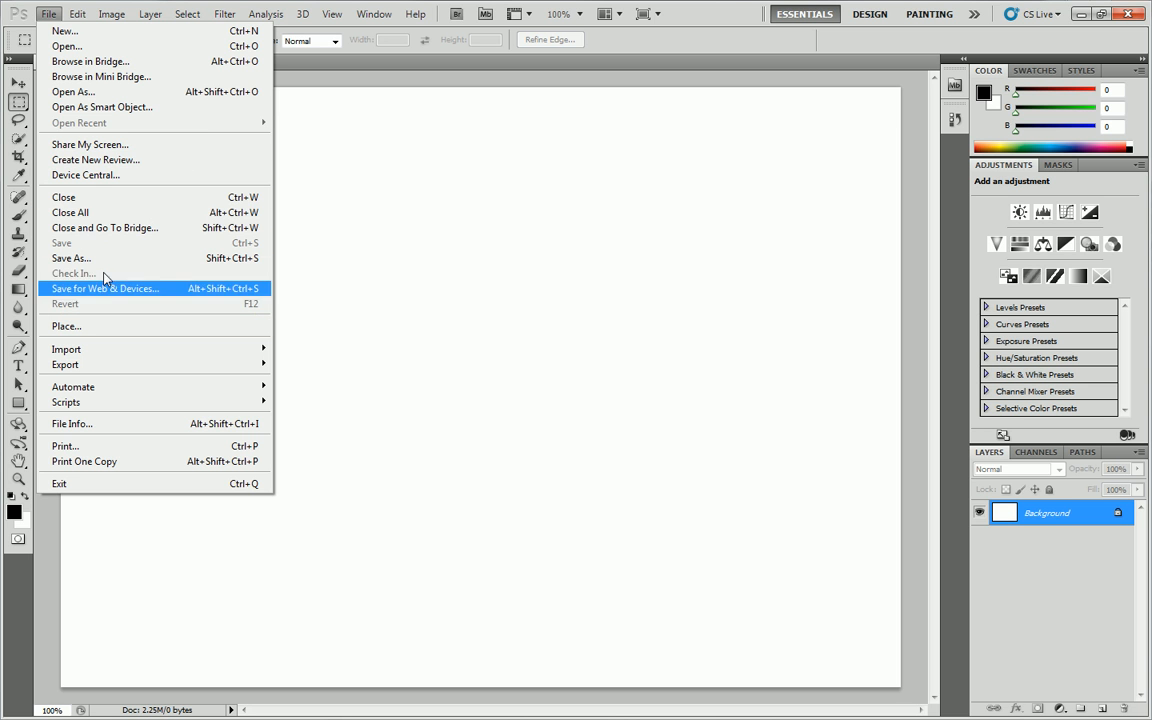
left_click(75, 328)
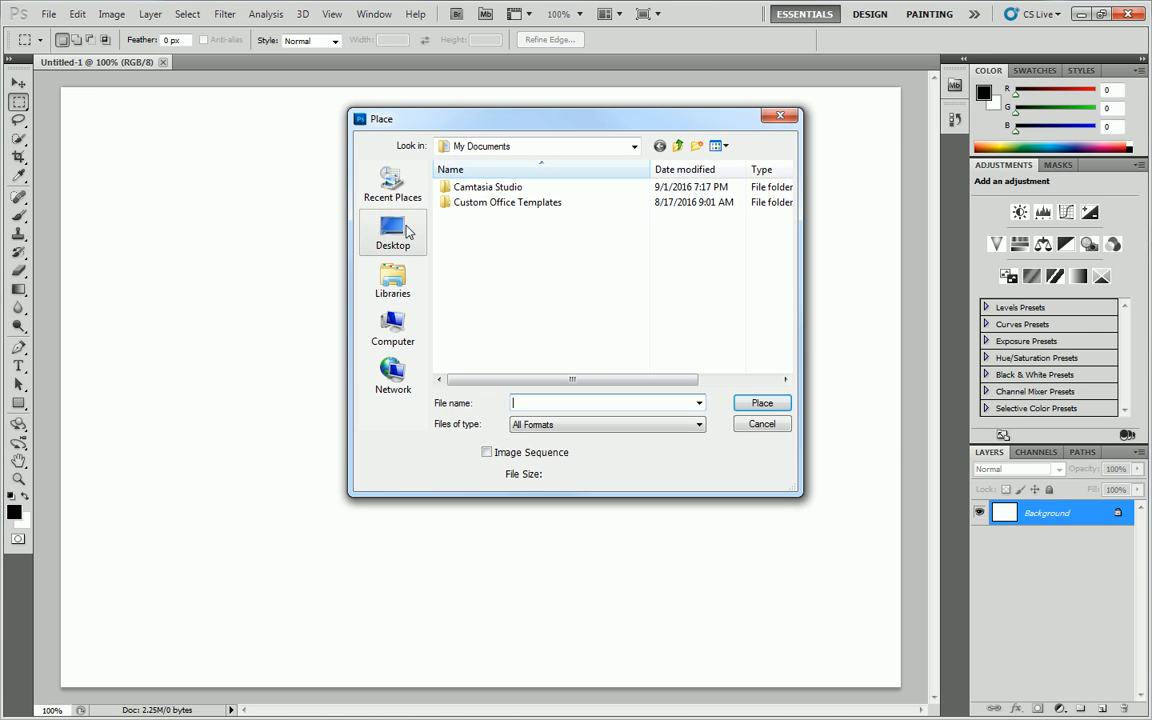
left_click(393, 233)
left_click(386, 327)
double_click(496, 318)
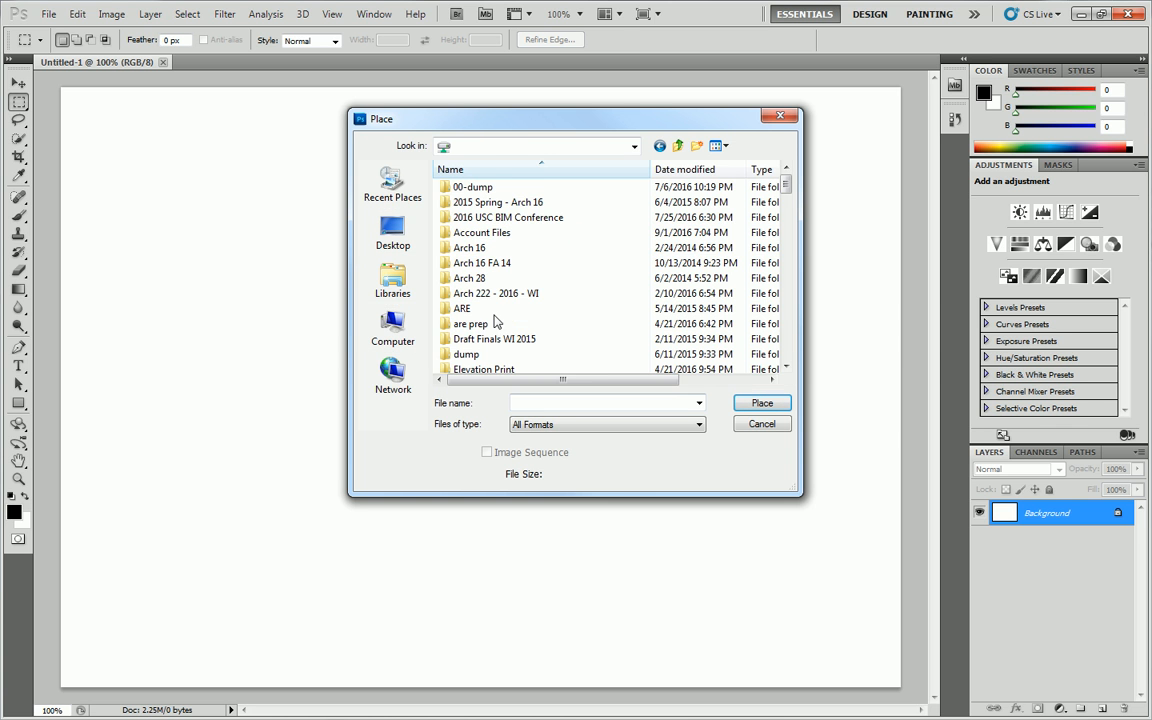
left_click(684, 169)
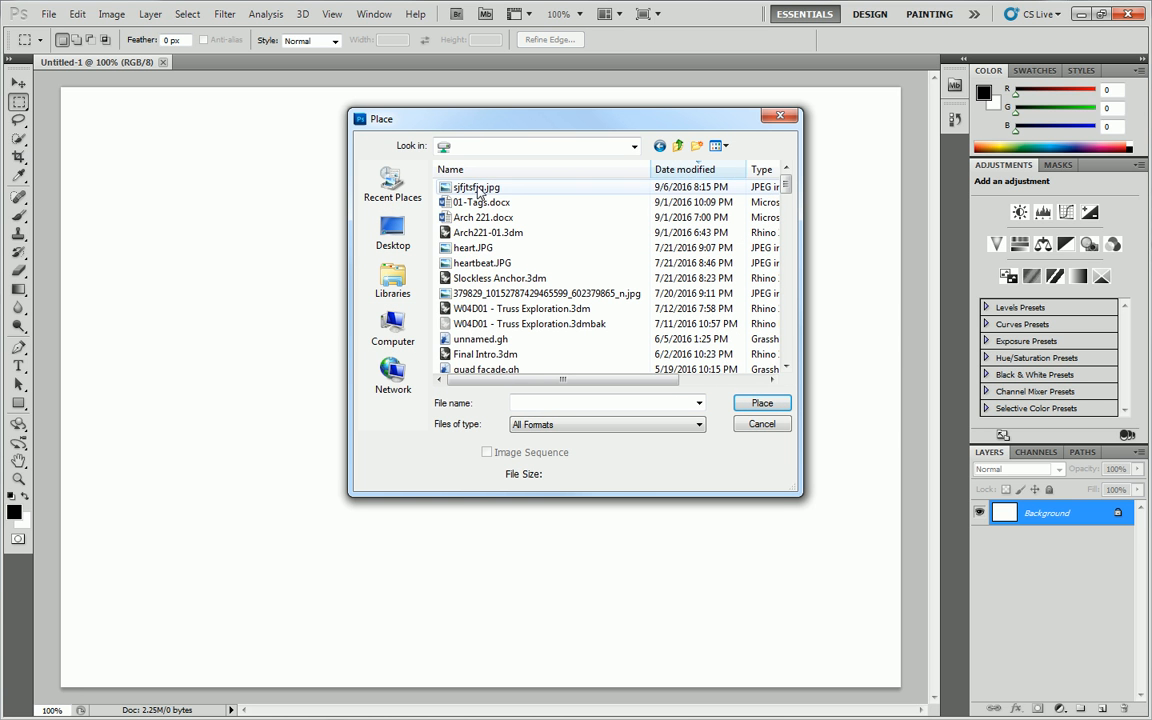
left_click(476, 187)
left_click(766, 403)
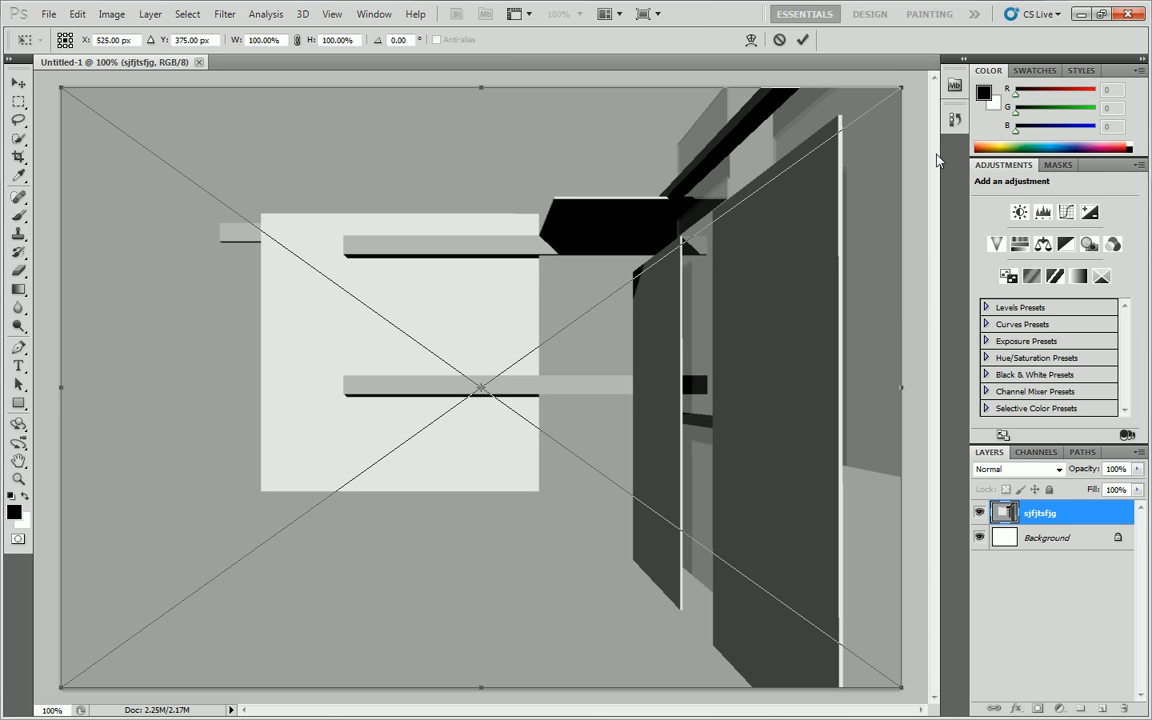
key("Return")
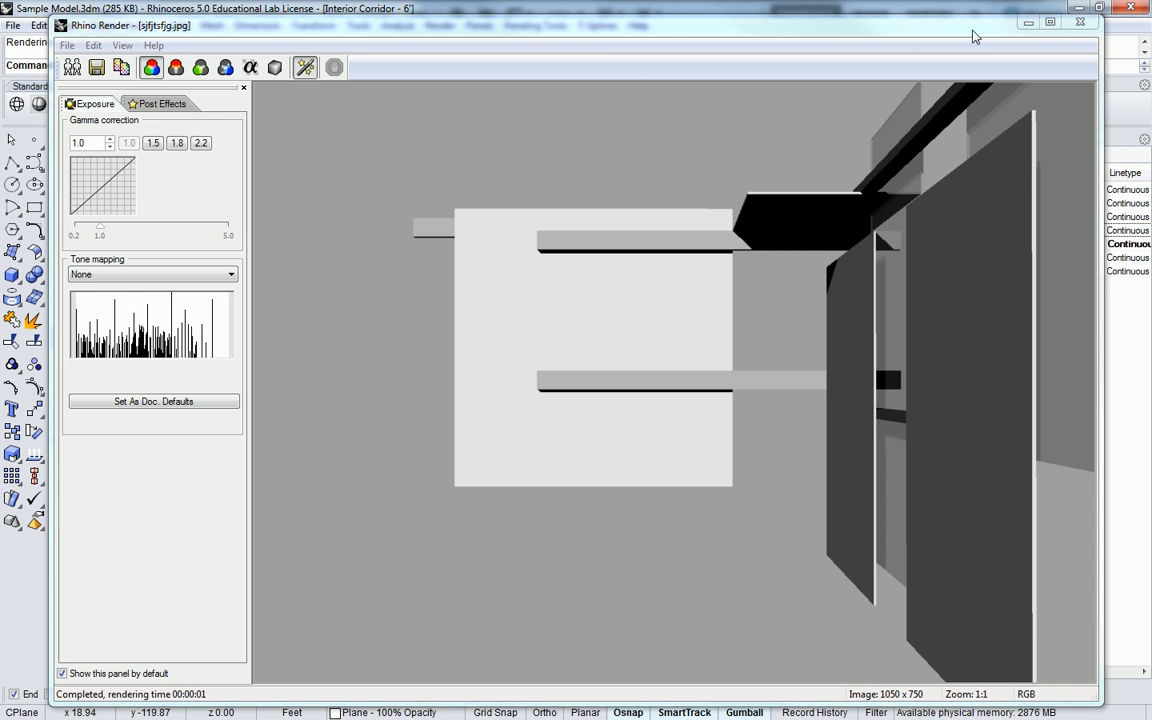
- Switch to Rhino, close the finished render, then set the render size units to inches and the DPI to 72
left_click(965, 22)
left_click(439, 25)
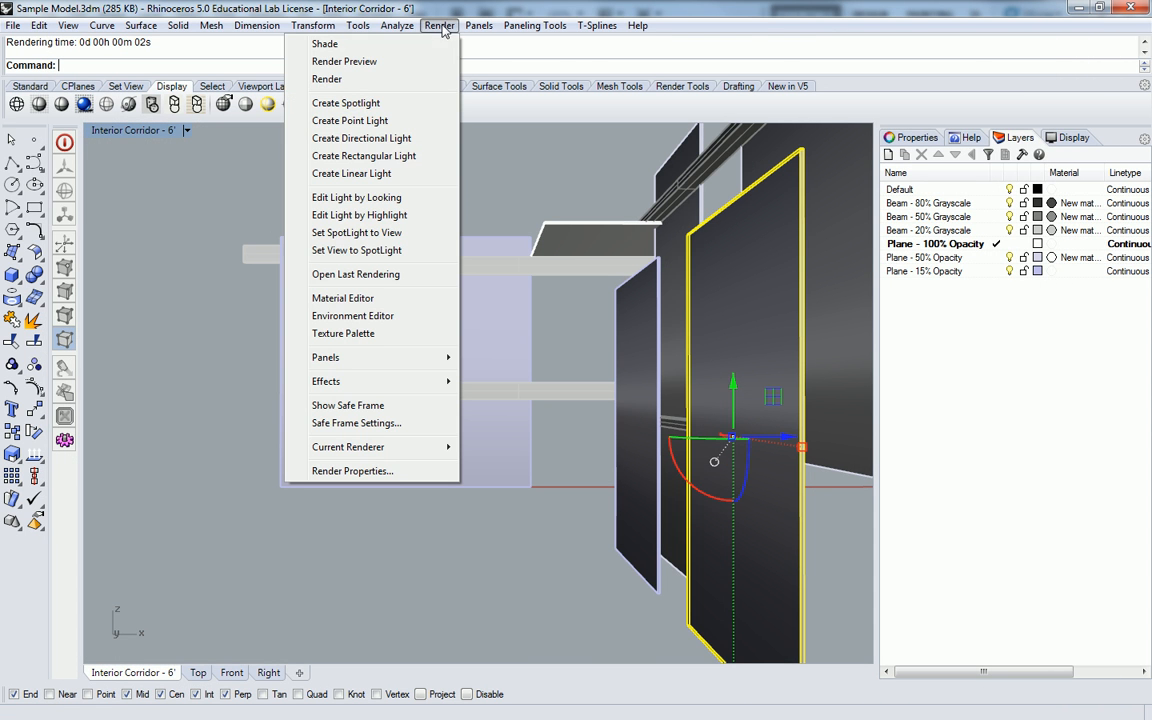
left_click(352, 470)
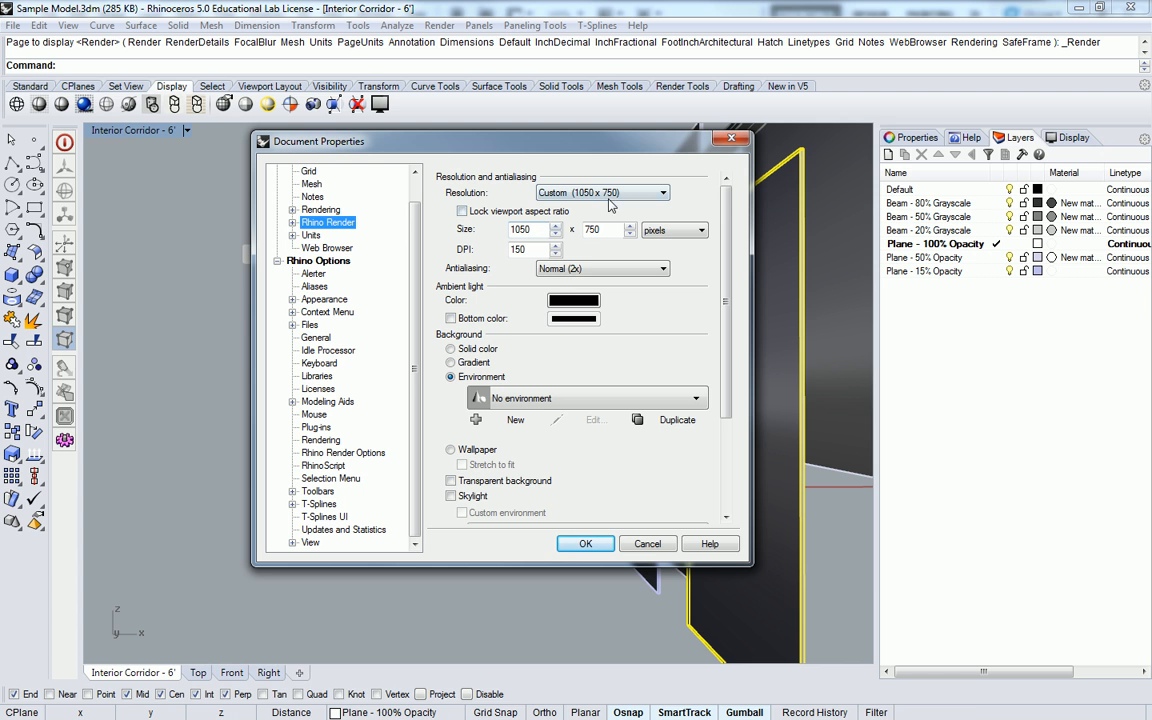
left_click(673, 230)
left_click(662, 252)
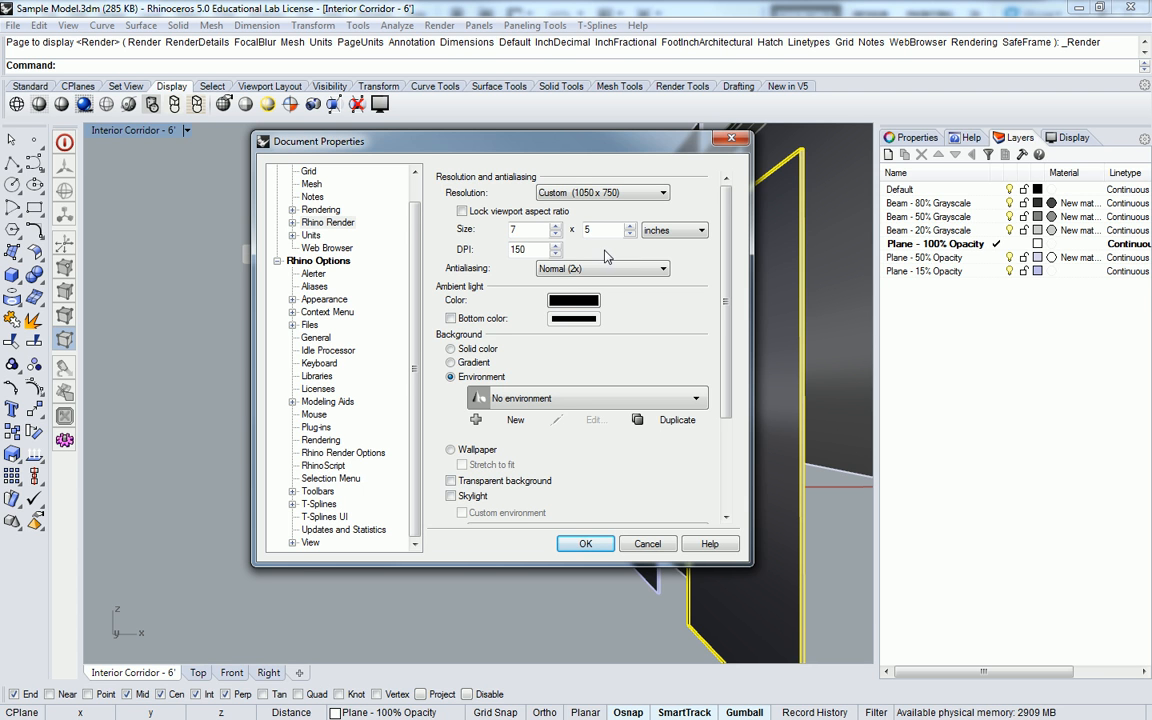
key("Tab")
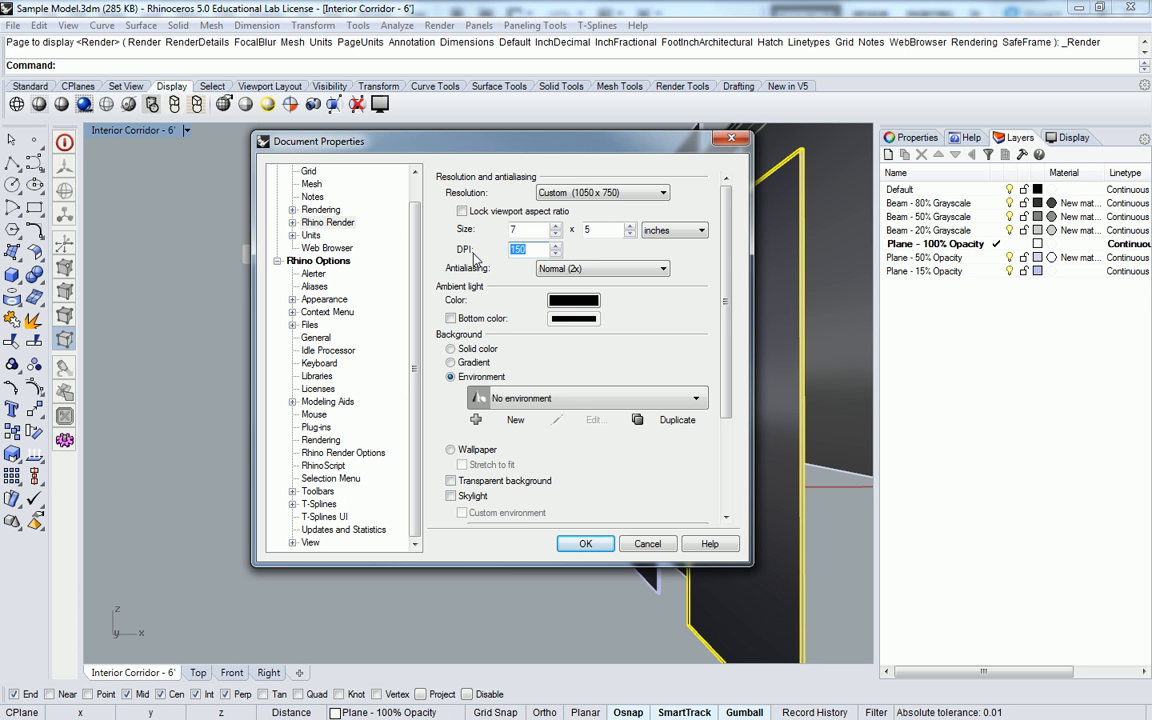
type("72")
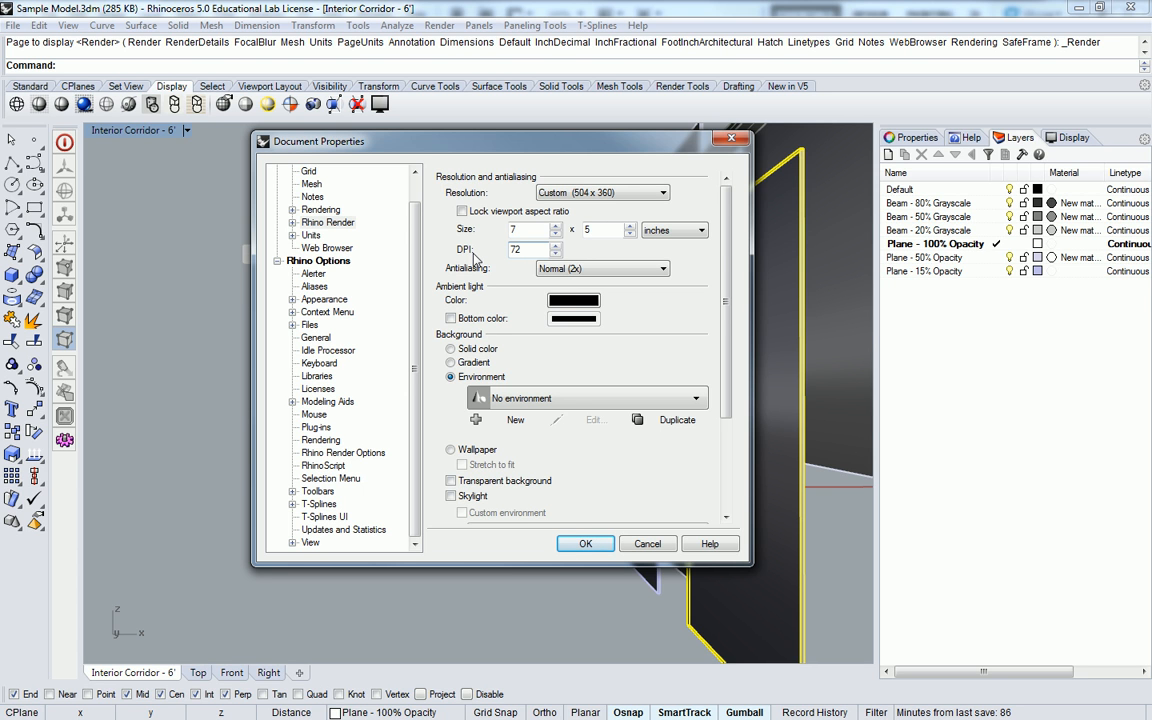
left_click(586, 543)
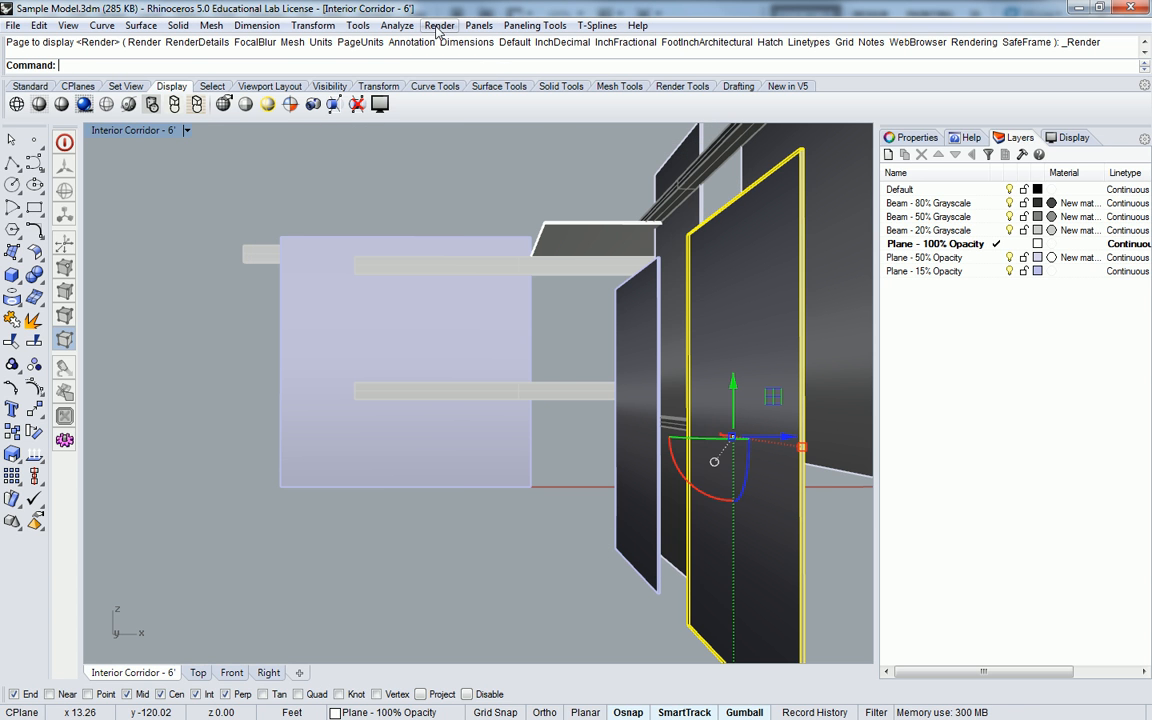
- Render the Interior Corridor - 6' view again and save the image as hdfhgdfgs.jpg
left_click(440, 25)
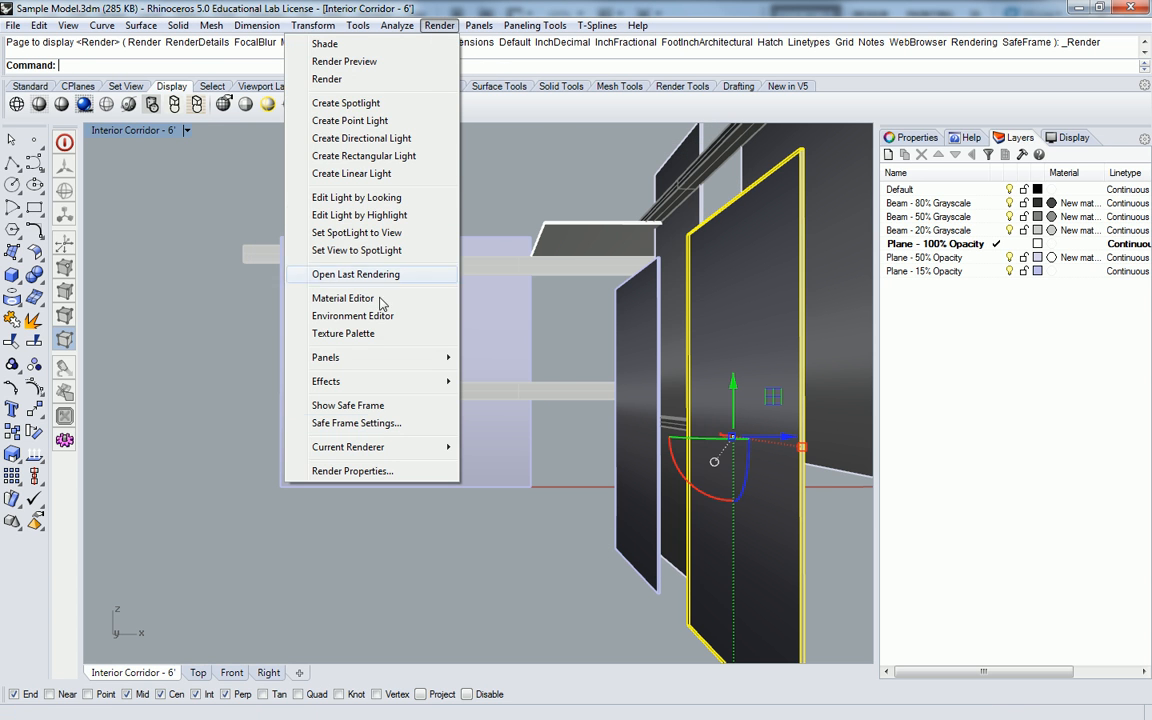
left_click(330, 79)
left_click_drag(534, 70, 646, 135)
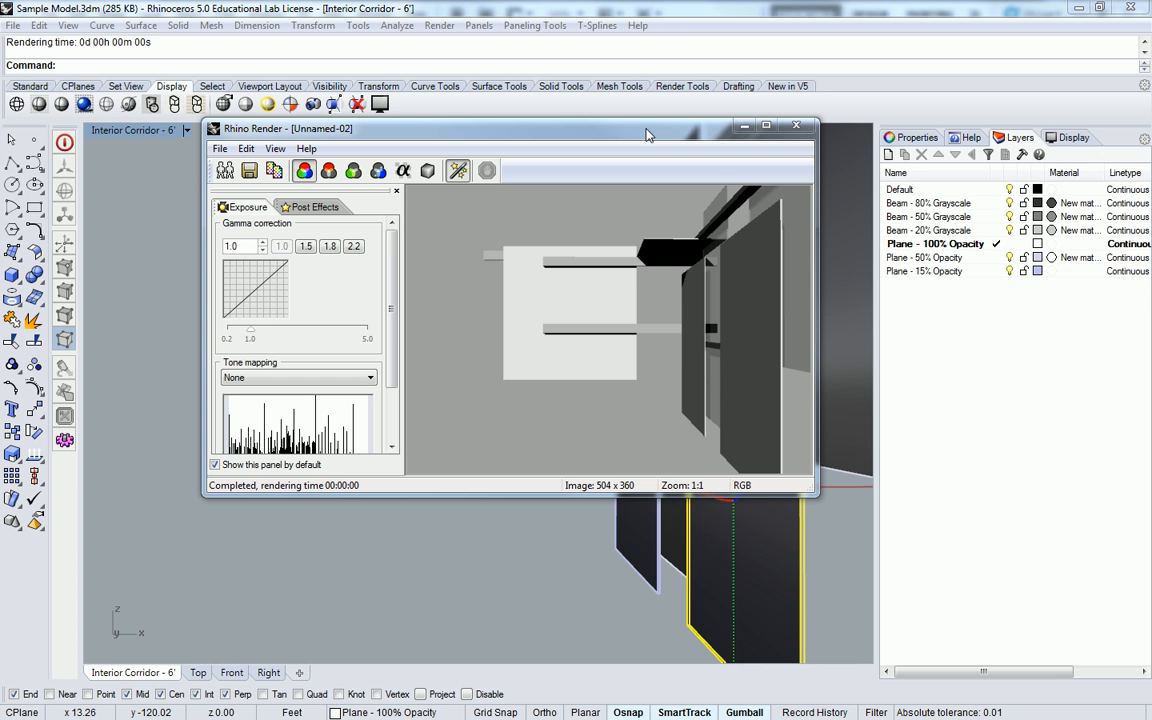
left_click(249, 170)
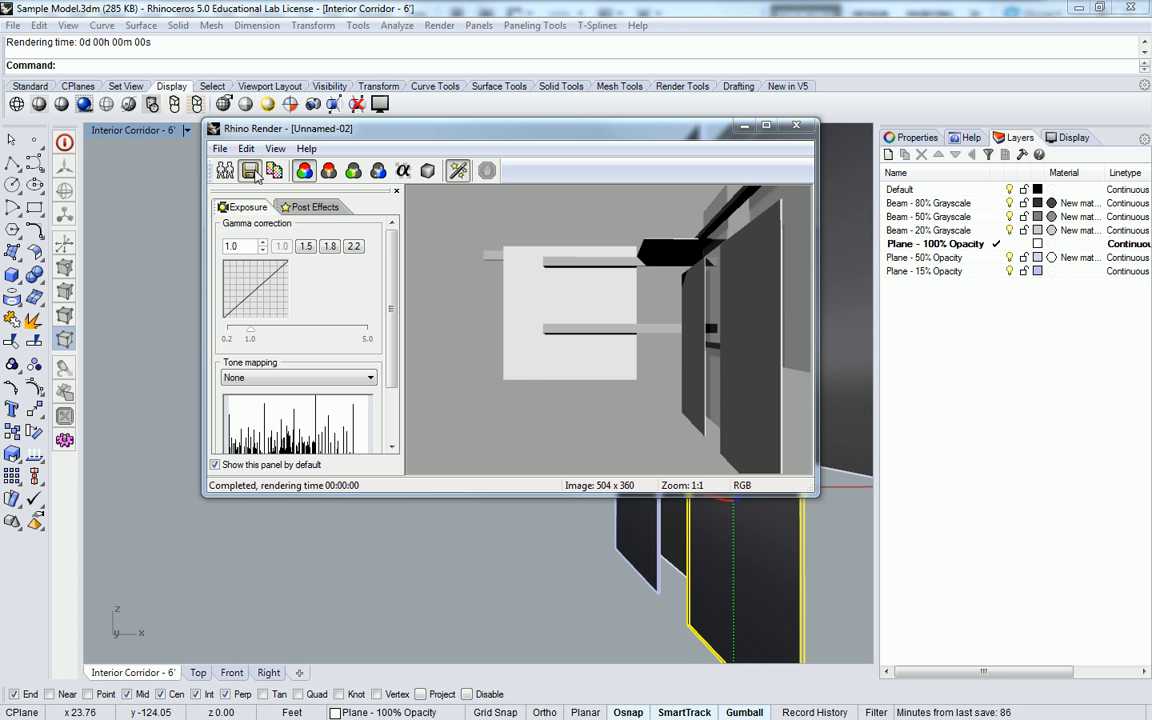
type("hdfhgdfgs")
left_click(584, 541)
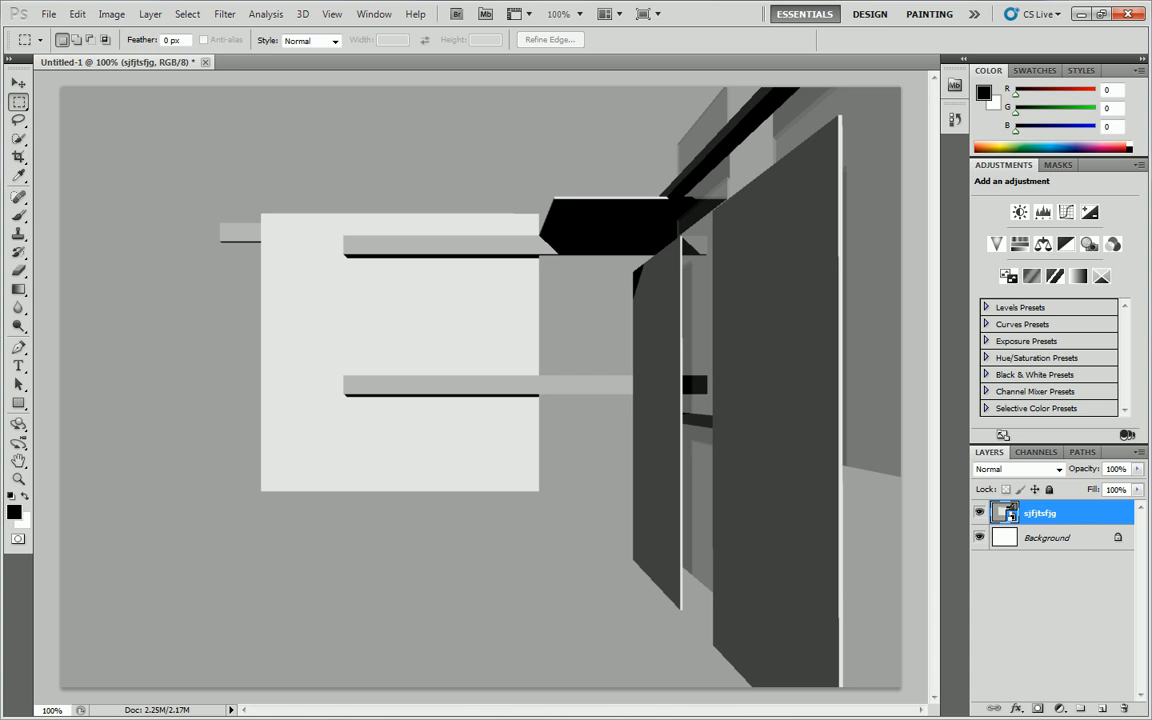
- Switch to Photoshop and place hdfhgdfgs.jpg at 100% above the first render, closing Rhino's render window along the way
left_click(46, 17)
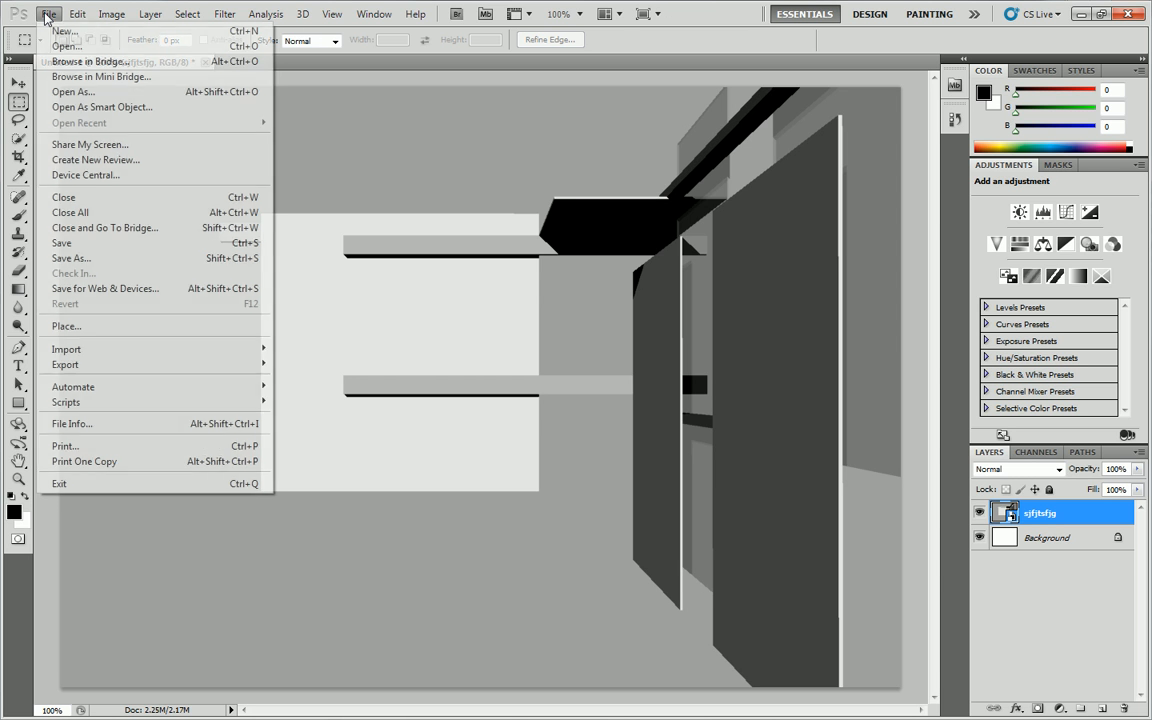
left_click(73, 325)
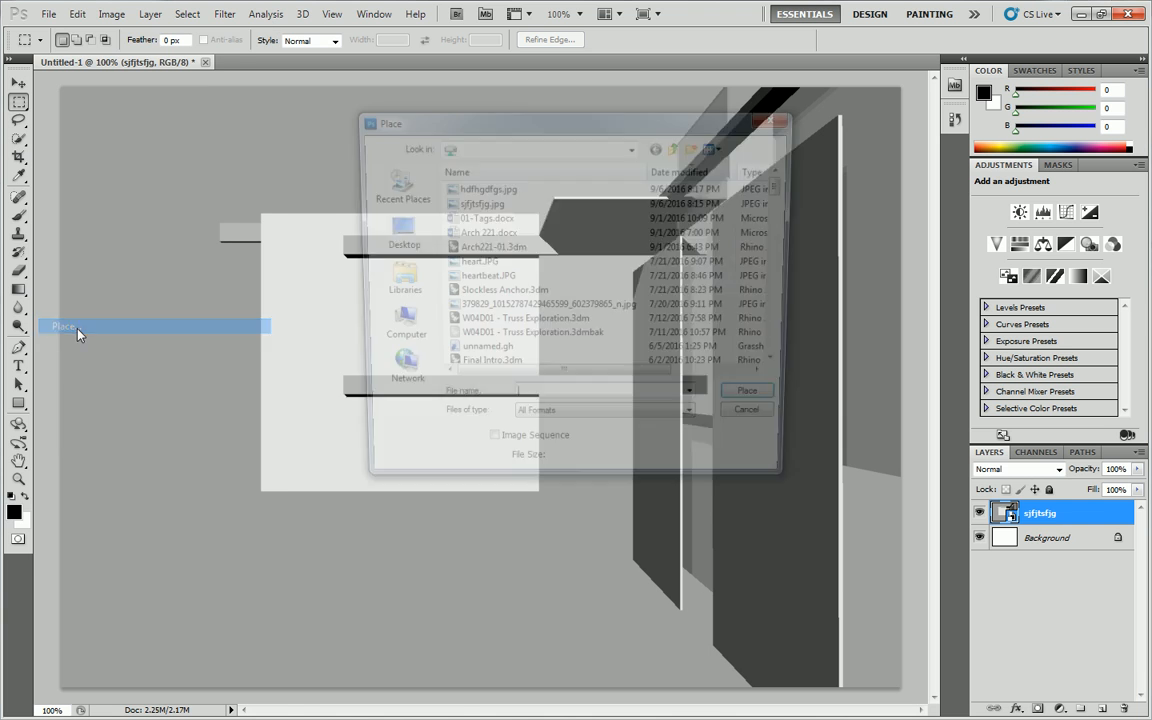
left_click(484, 190)
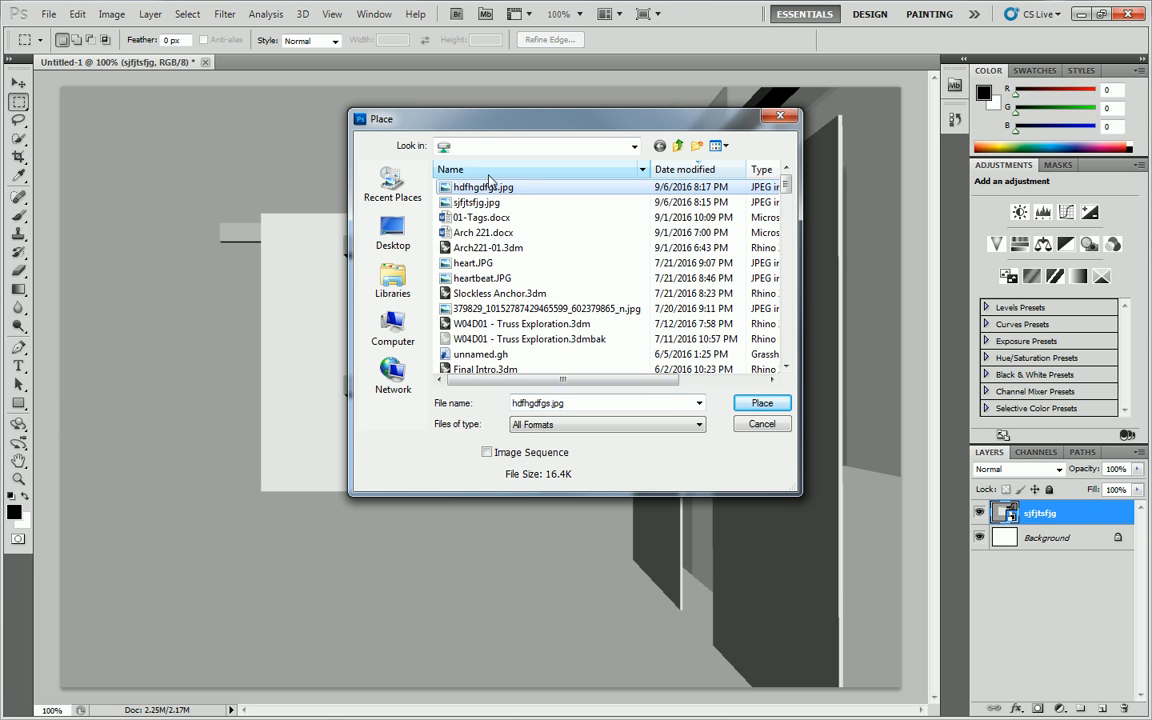
left_click(761, 403)
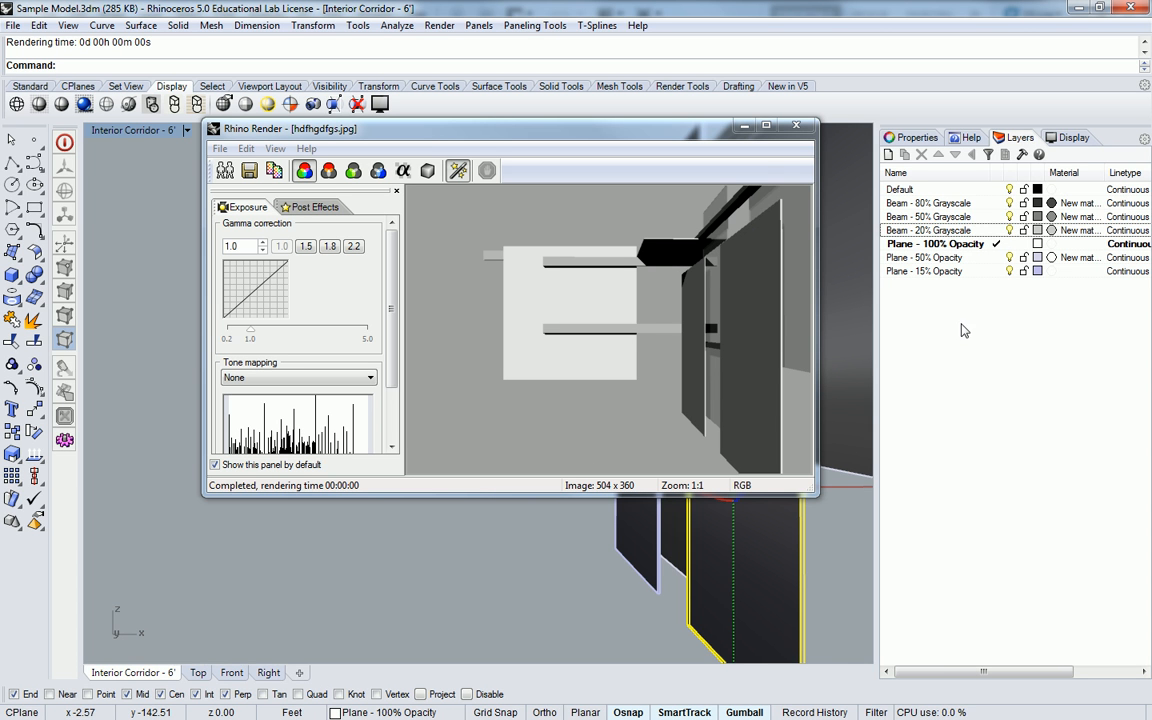
left_click(504, 141)
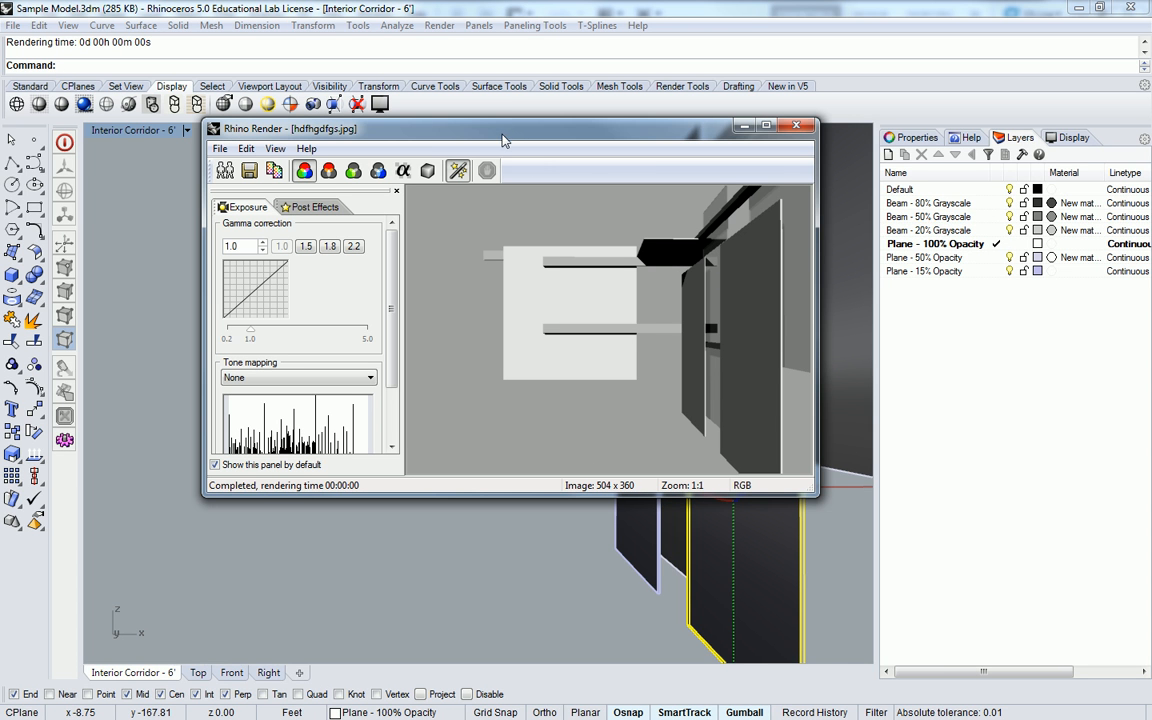
left_click(804, 130)
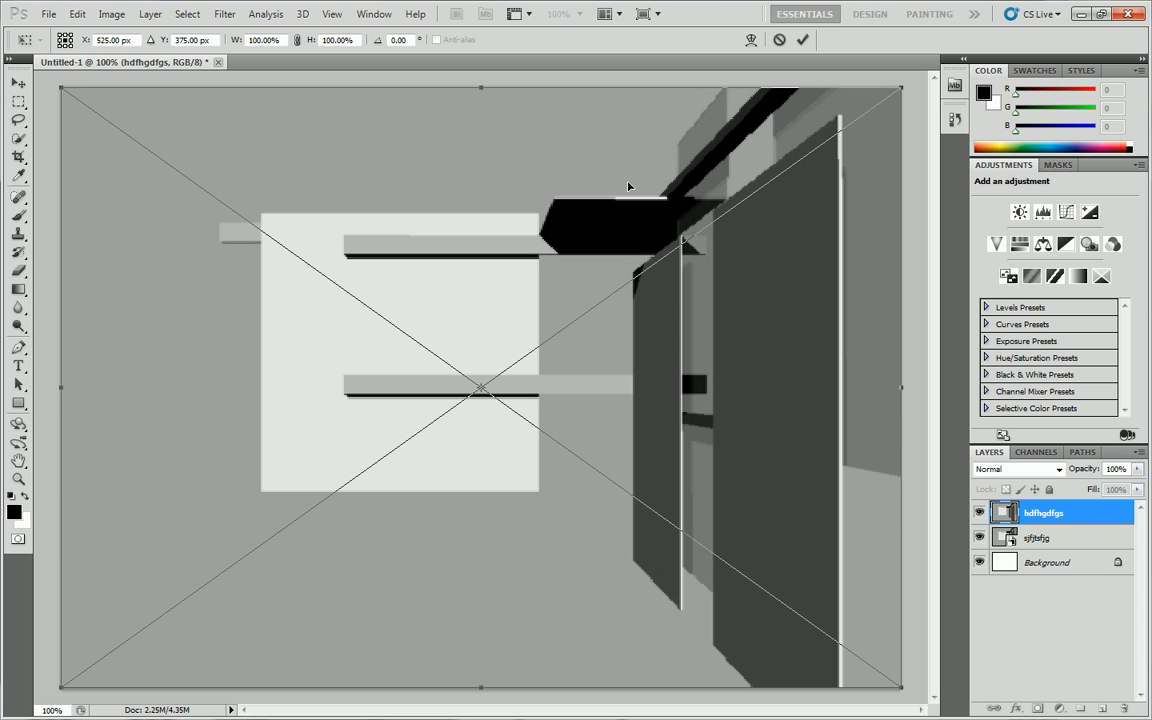
key("Return")
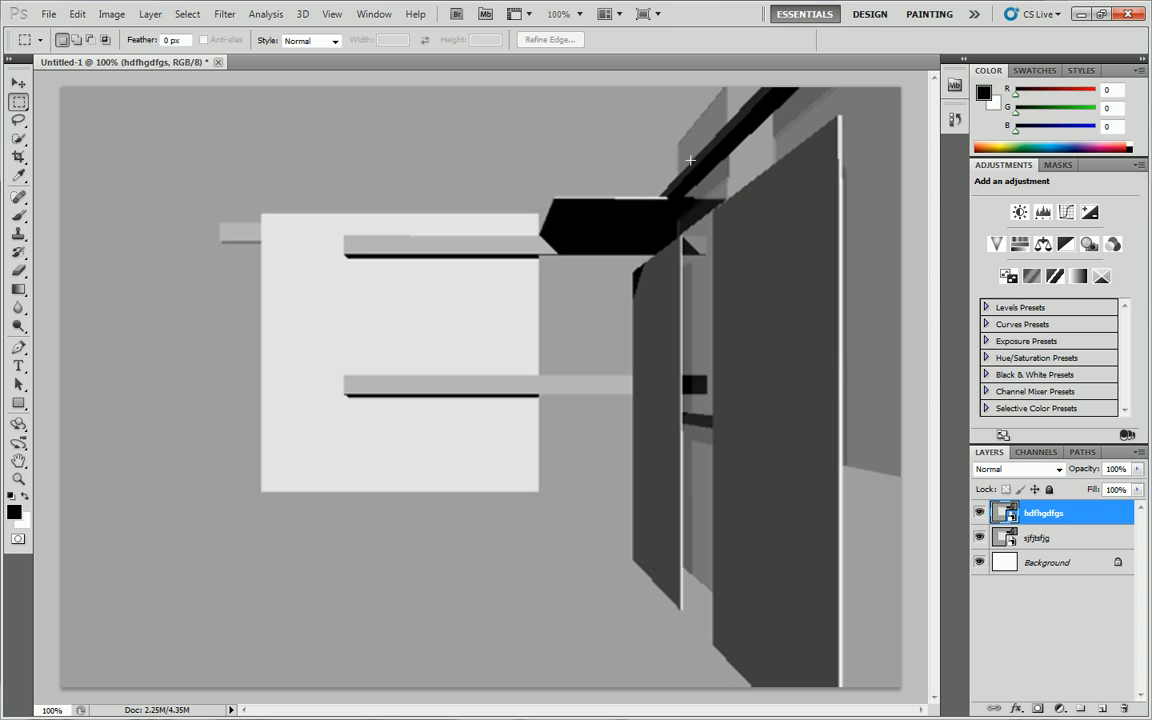
- Examine the pixels along the tall dark panel's upper edge and white side in the hdfhgdfgs render at up to 3200% magnification
left_click(19, 480)
left_click(781, 110)
left_click(868, 121)
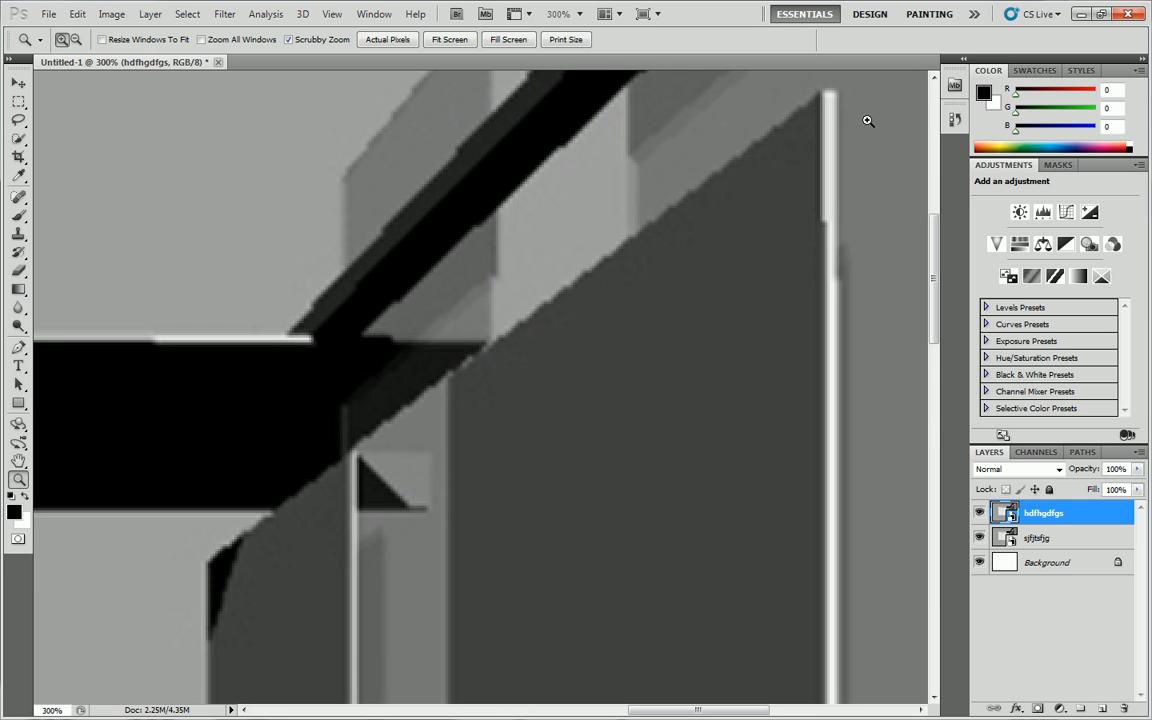
left_click(820, 116)
left_click(815, 93)
left_click(848, 95)
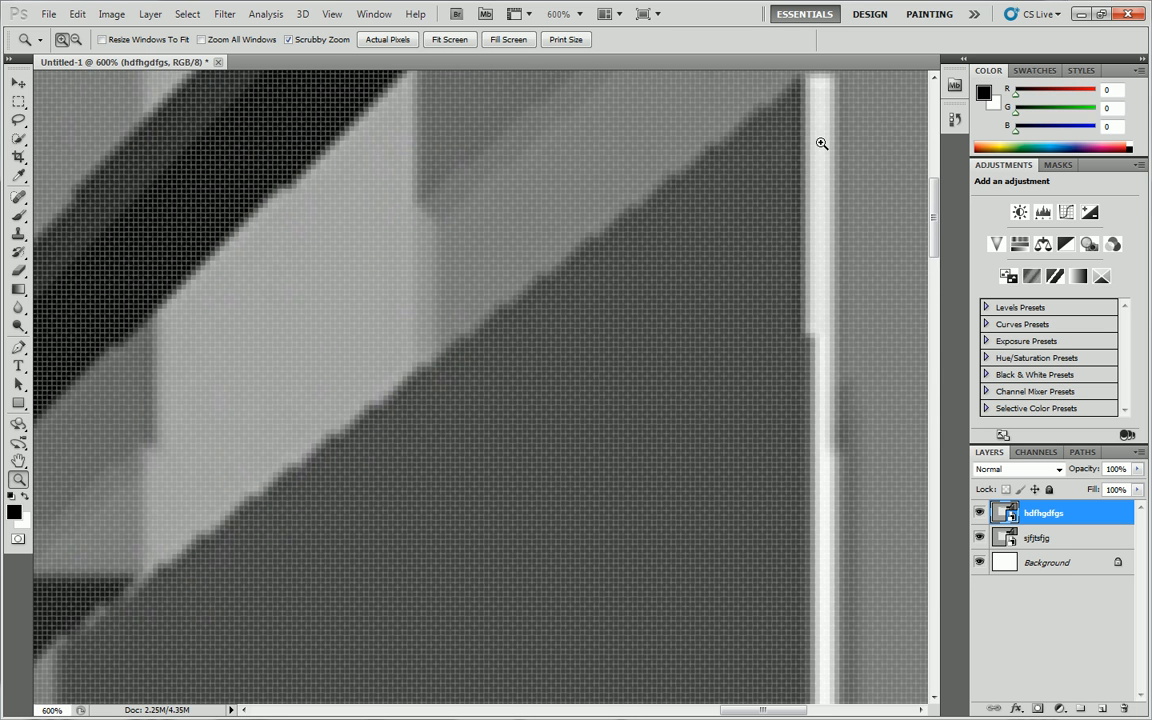
left_click(824, 138)
left_click(825, 136)
left_click(825, 150)
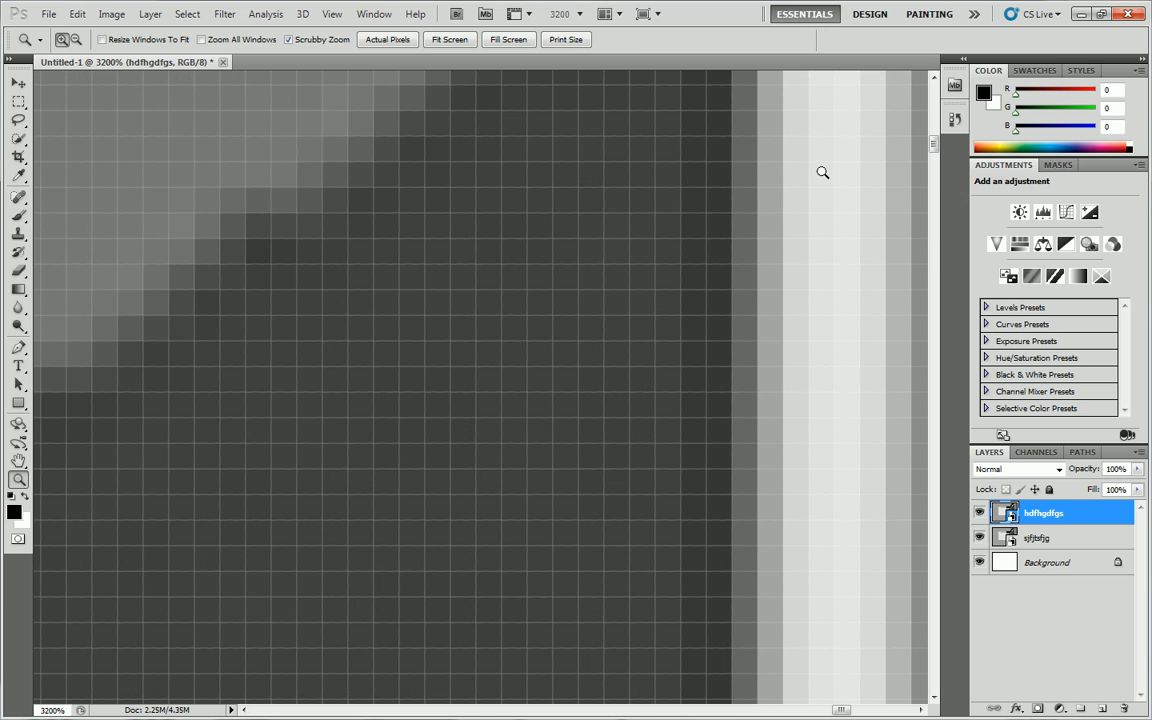
scroll(766, 154, "up", 5)
scroll(769, 152, "up", 2)
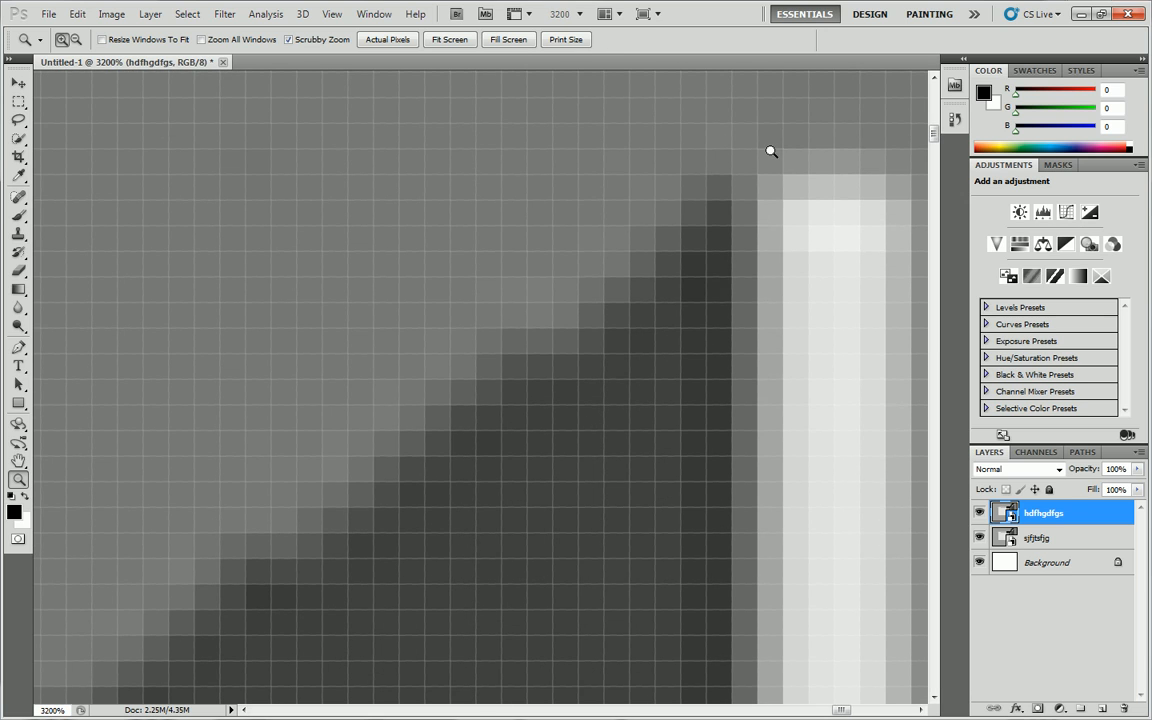
left_click(740, 230, "alt")
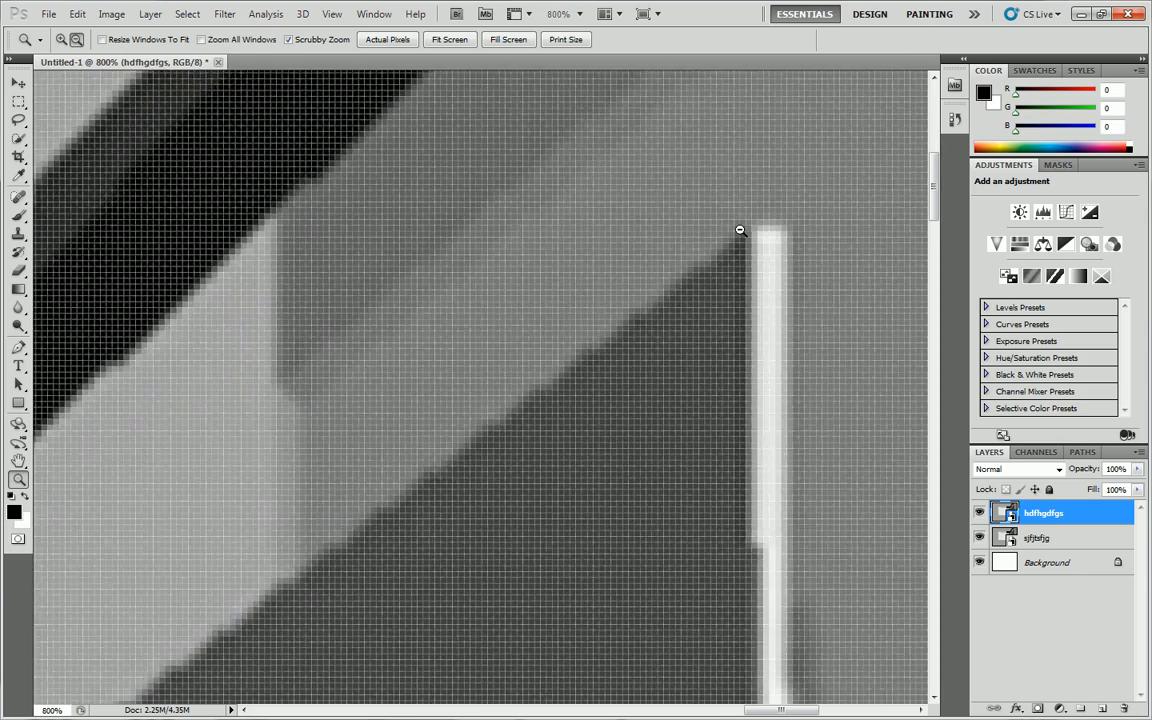
left_click(740, 230, "alt")
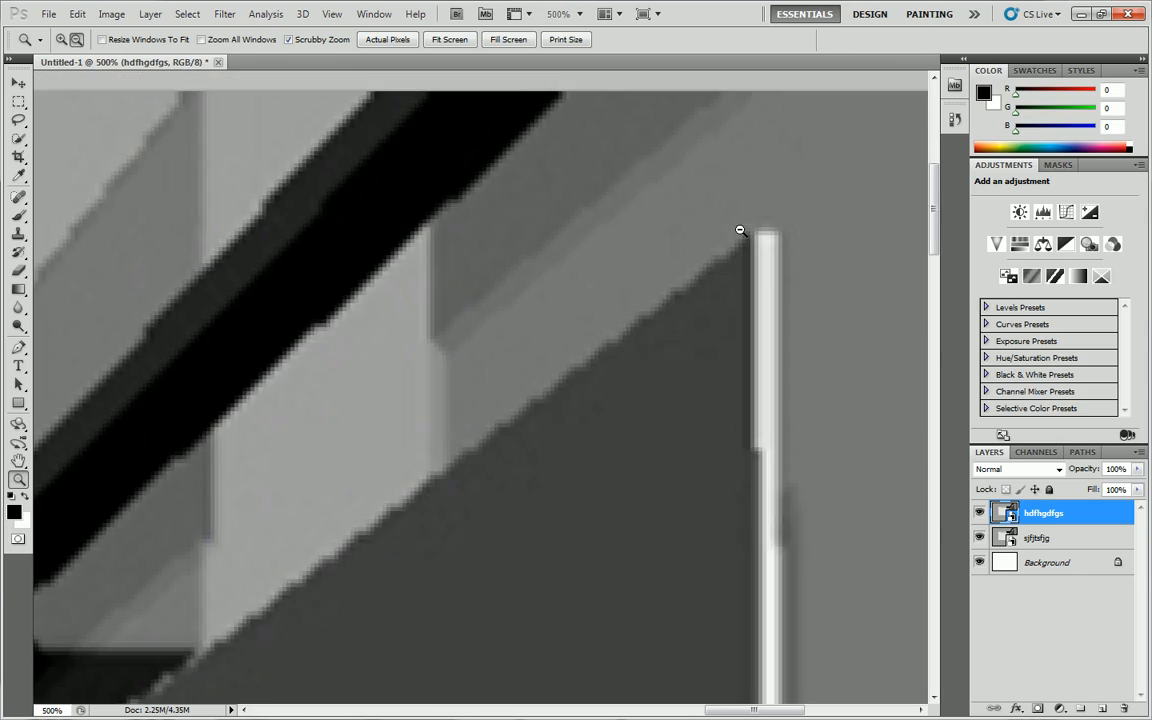
left_click(712, 301)
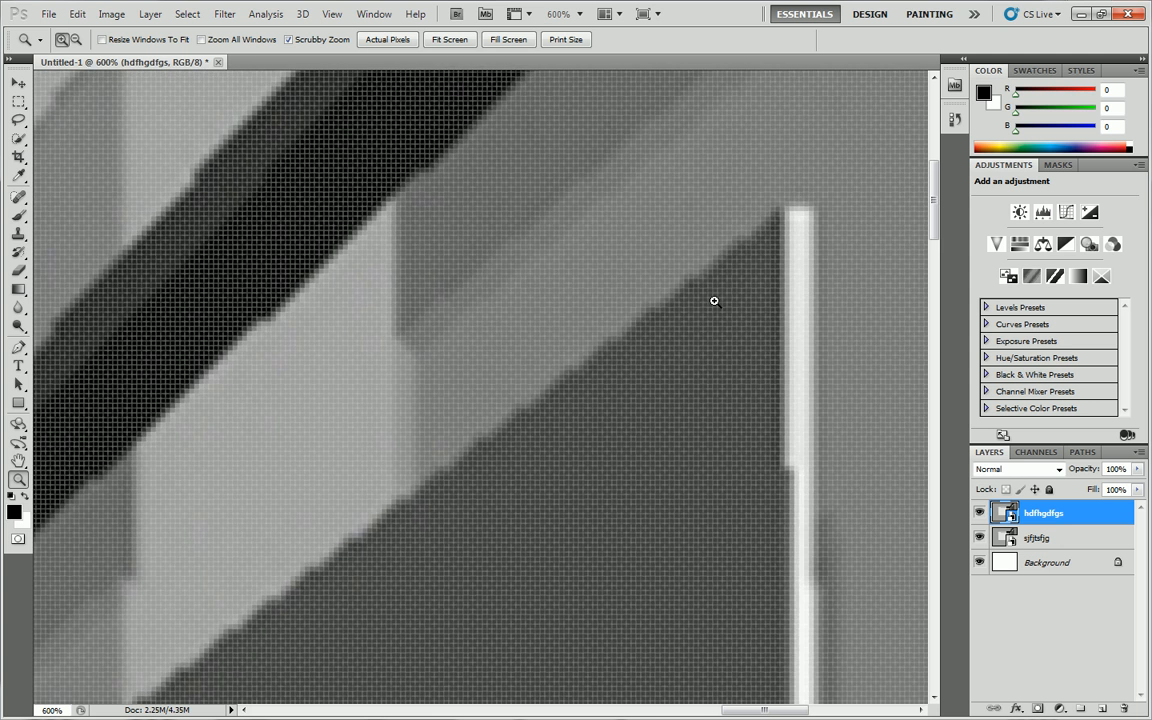
left_click(714, 301, "alt")
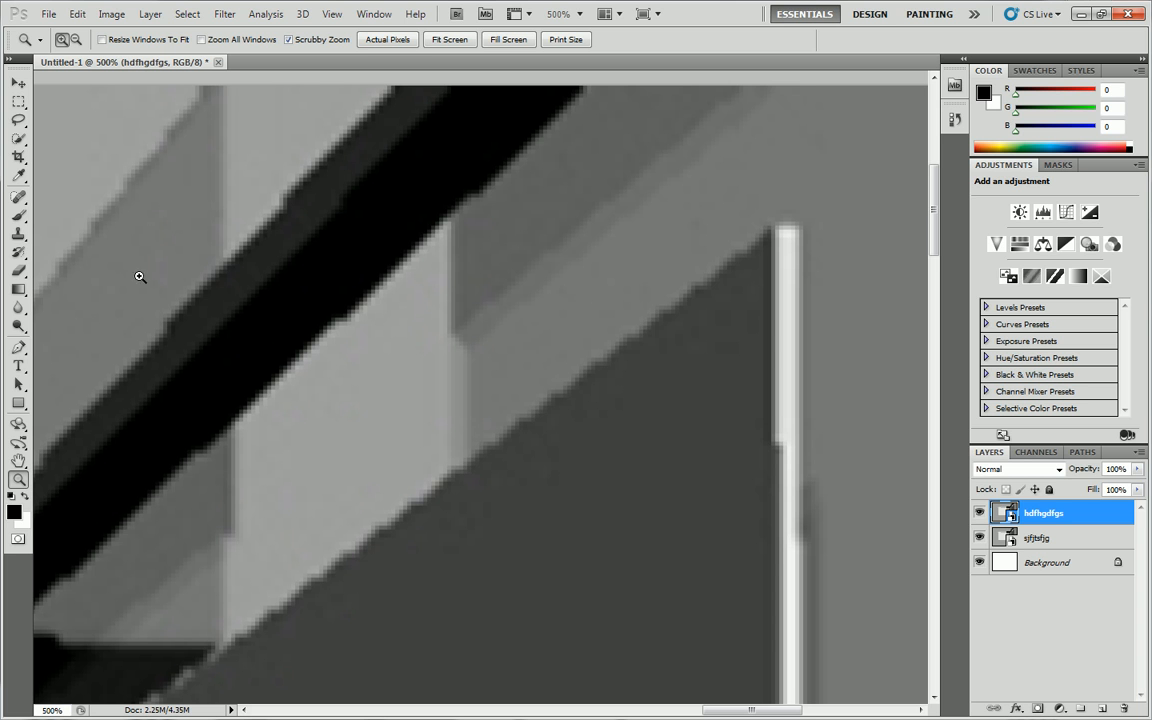
- Toggle the hdfhgdfgs layer's visibility repeatedly to compare its edges with the sjfjtsfjg render, leave it visible, and return to 100% magnification
left_click(980, 513)
left_click(980, 513)
left_click(981, 513)
left_click(981, 513)
left_click(981, 513)
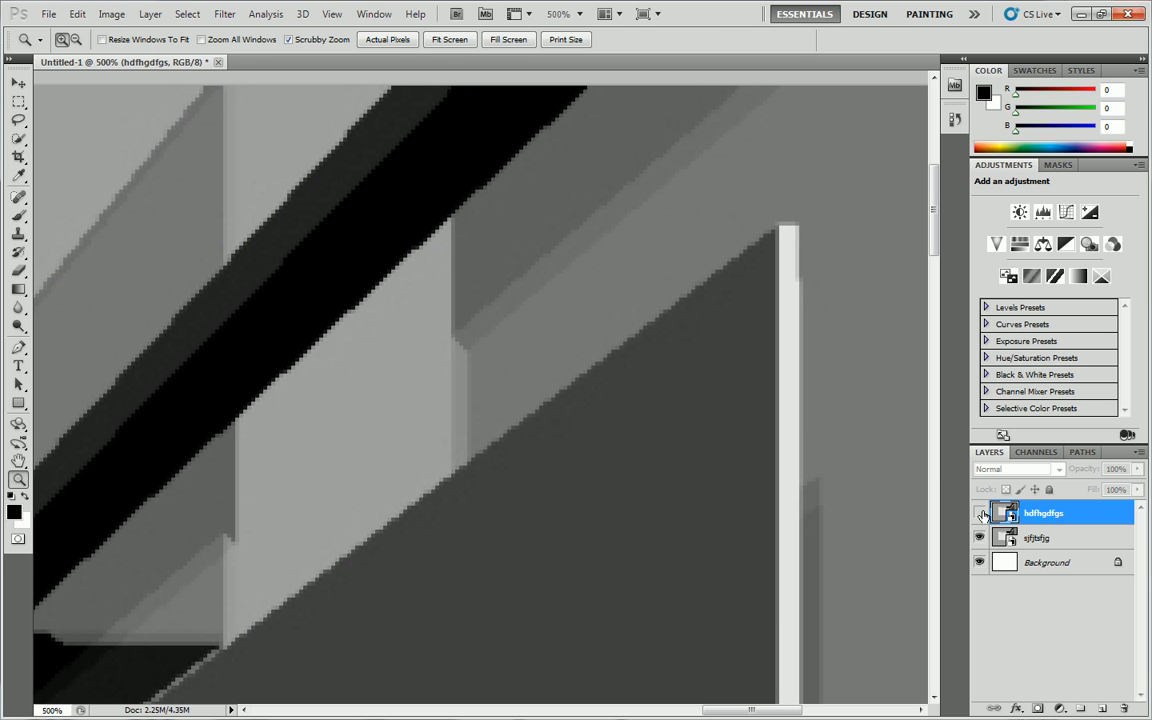
left_click(982, 513)
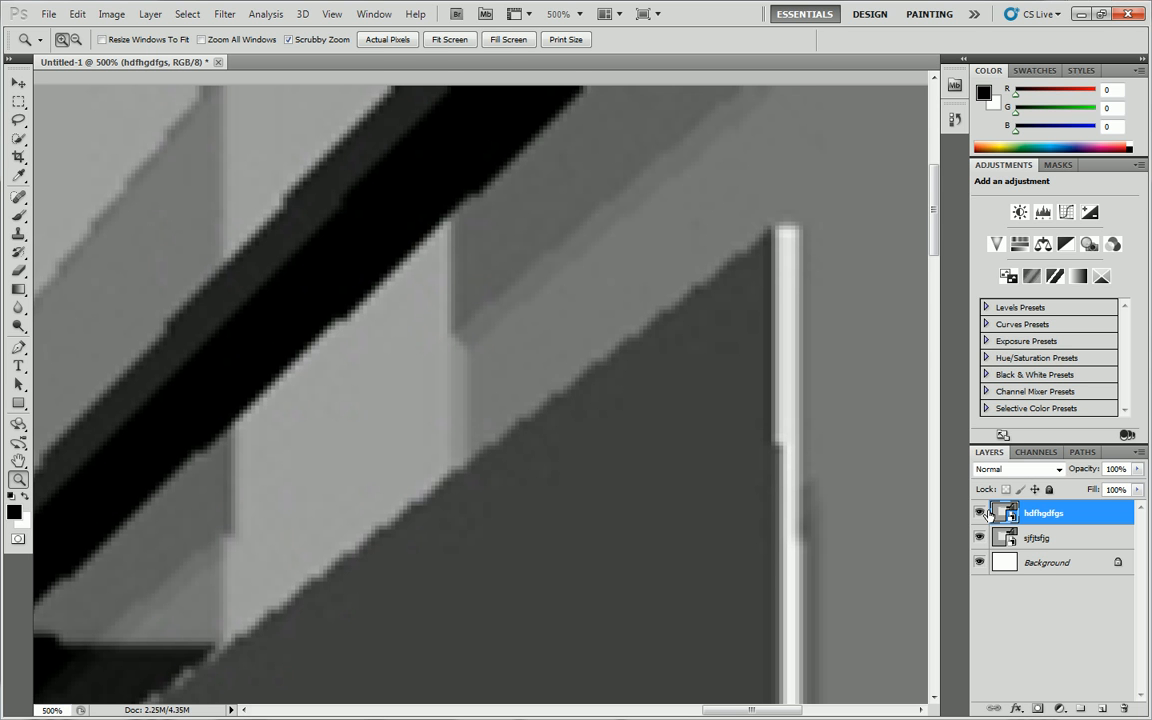
left_click(436, 277, "alt")
left_click(436, 277, "alt")
left_click(436, 277, "alt")
left_click(436, 277, "alt")
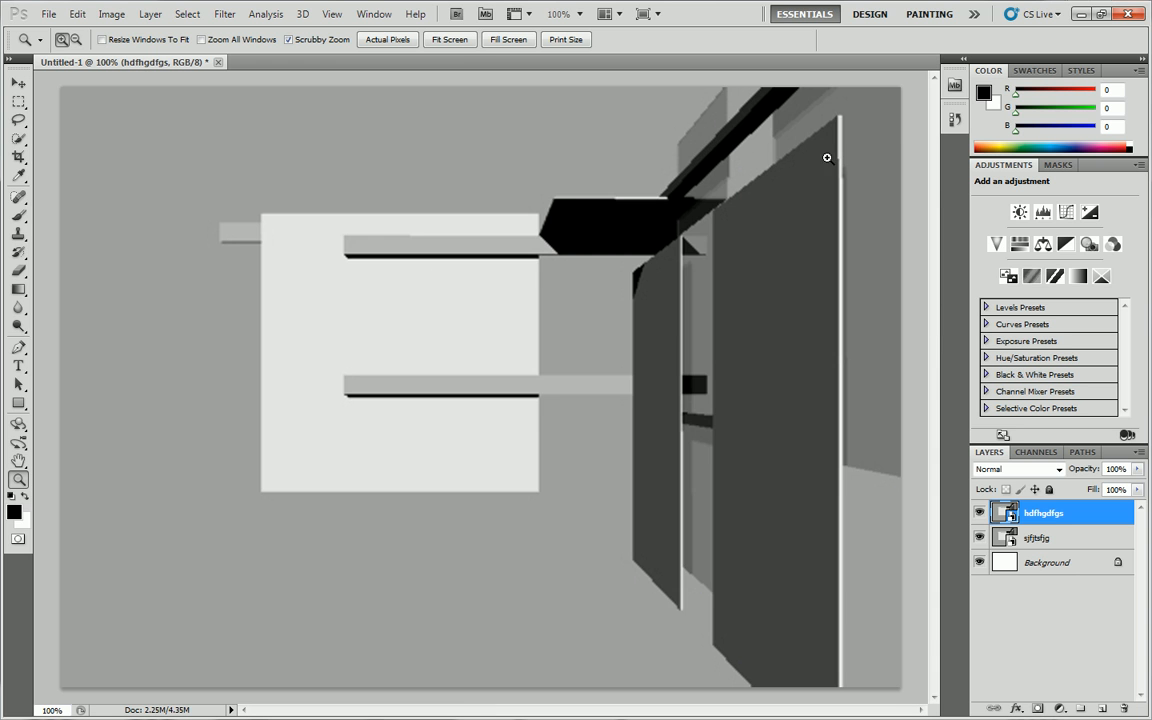
- Magnify the beam and dark panel junction to 200% and hide the hdfhgdfgs layer to inspect the sjfjtsfjg render's edges
left_click(772, 151)
scroll(735, 331, "up", 3)
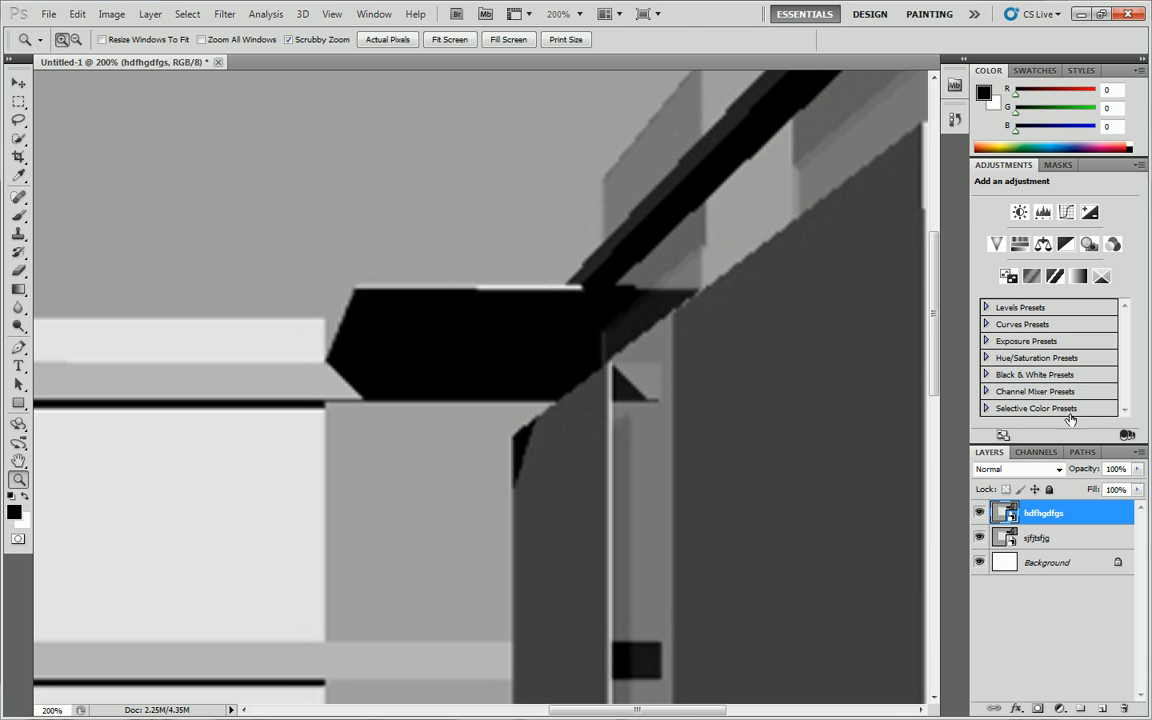
left_click(979, 513)
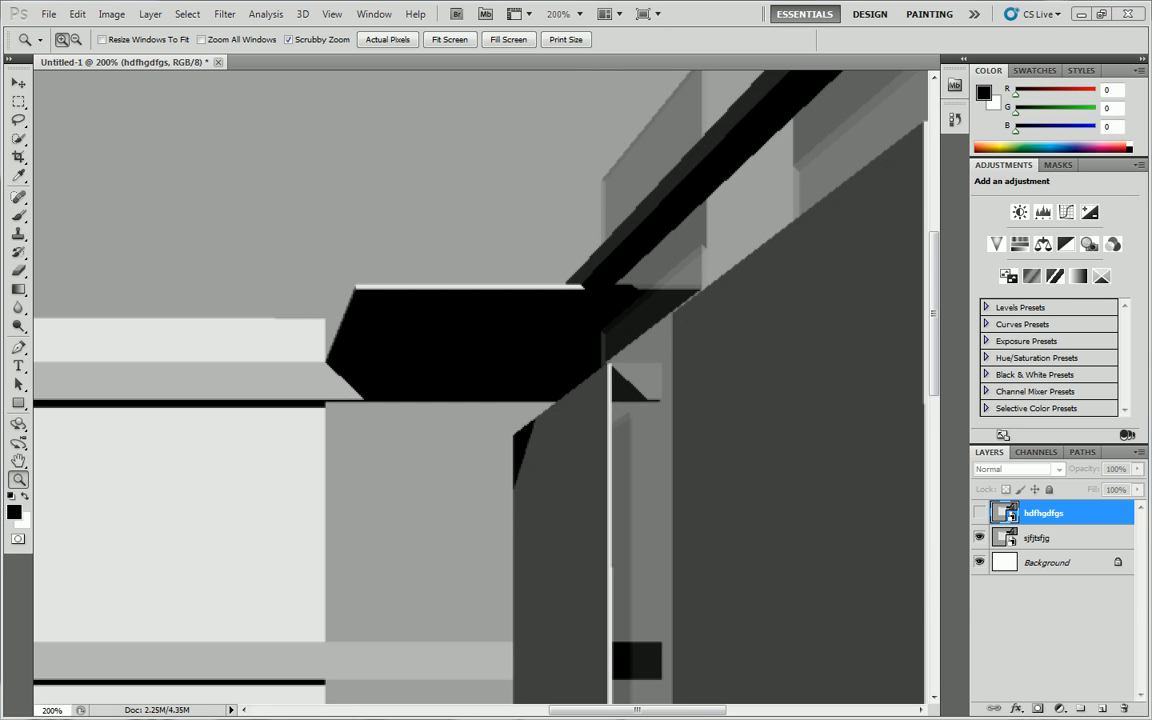
- Switch to Rhino and set the 7 x 5 inch render resolution to 1200 DPI in the render properties
key("alt+Tab")
left_click(438, 26)
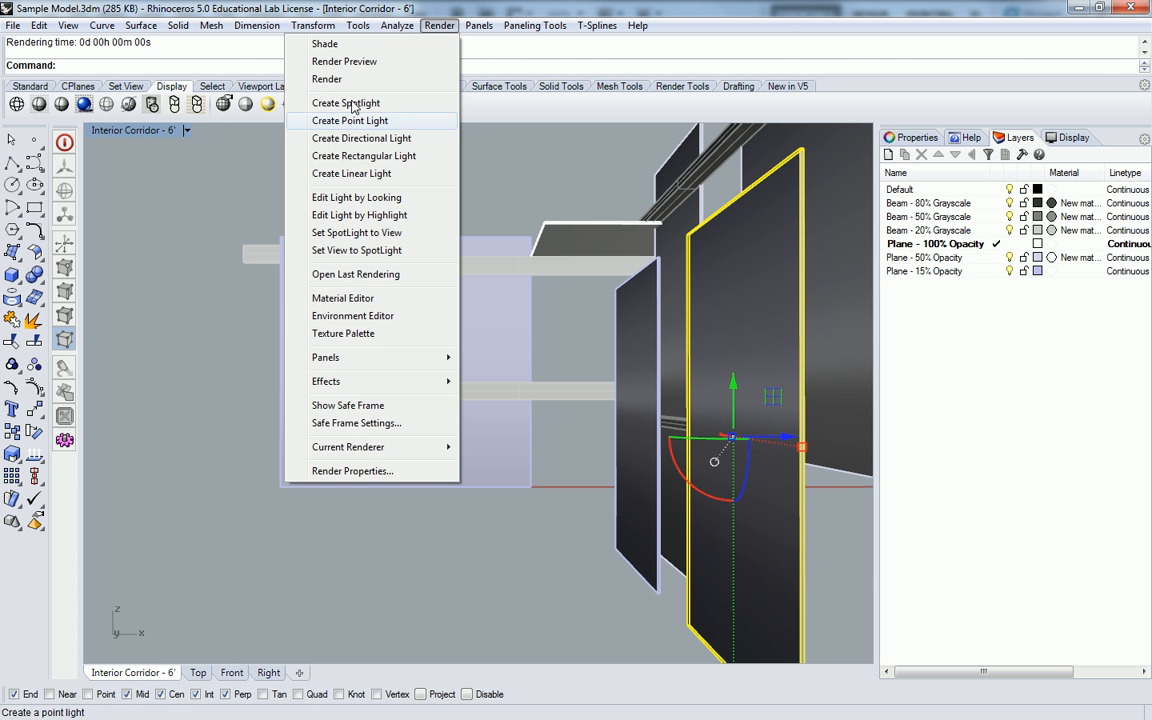
left_click(352, 470)
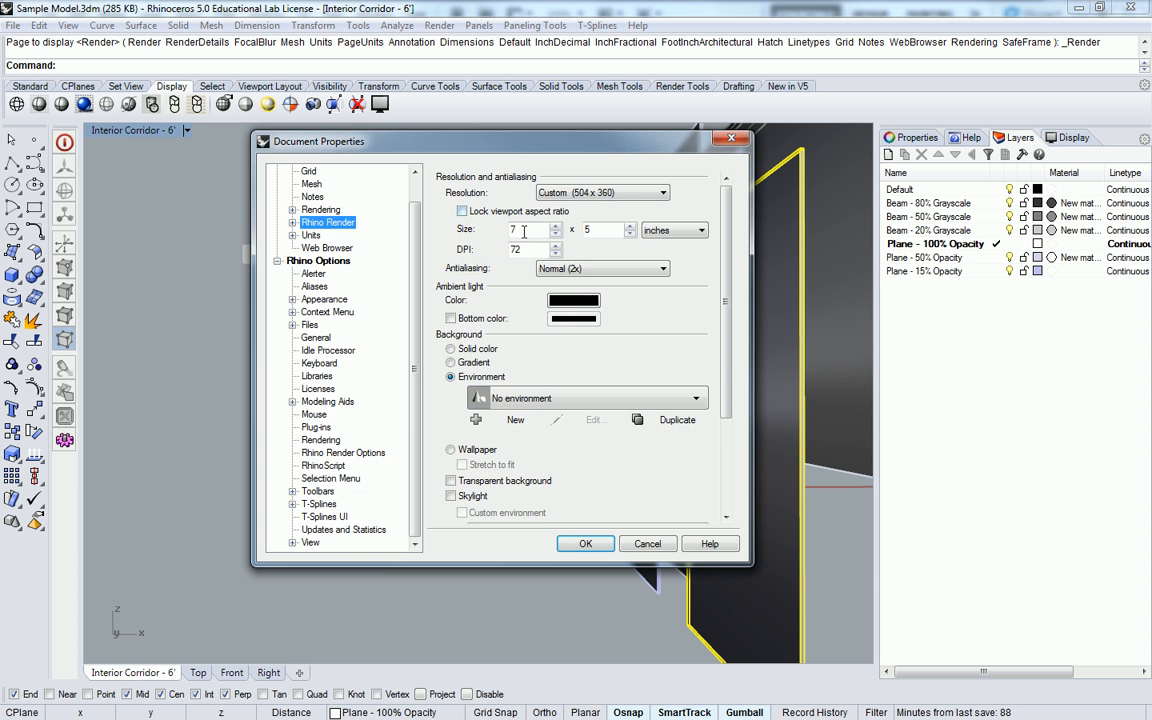
type("1200")
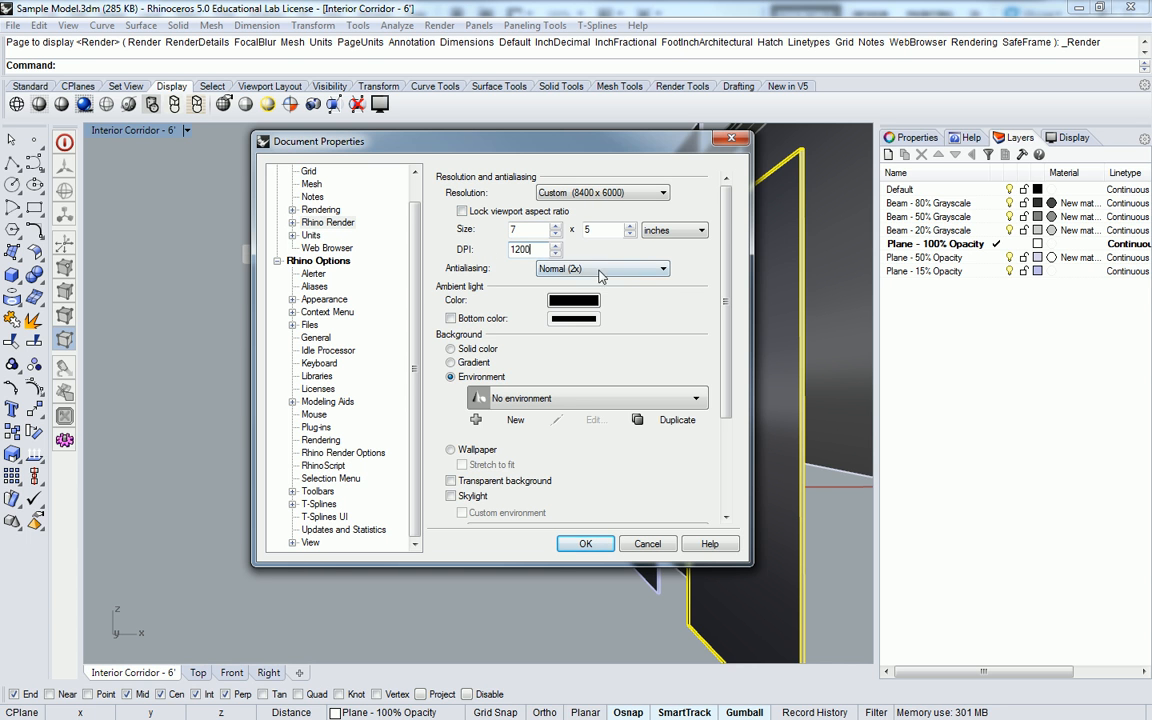
left_click(586, 543)
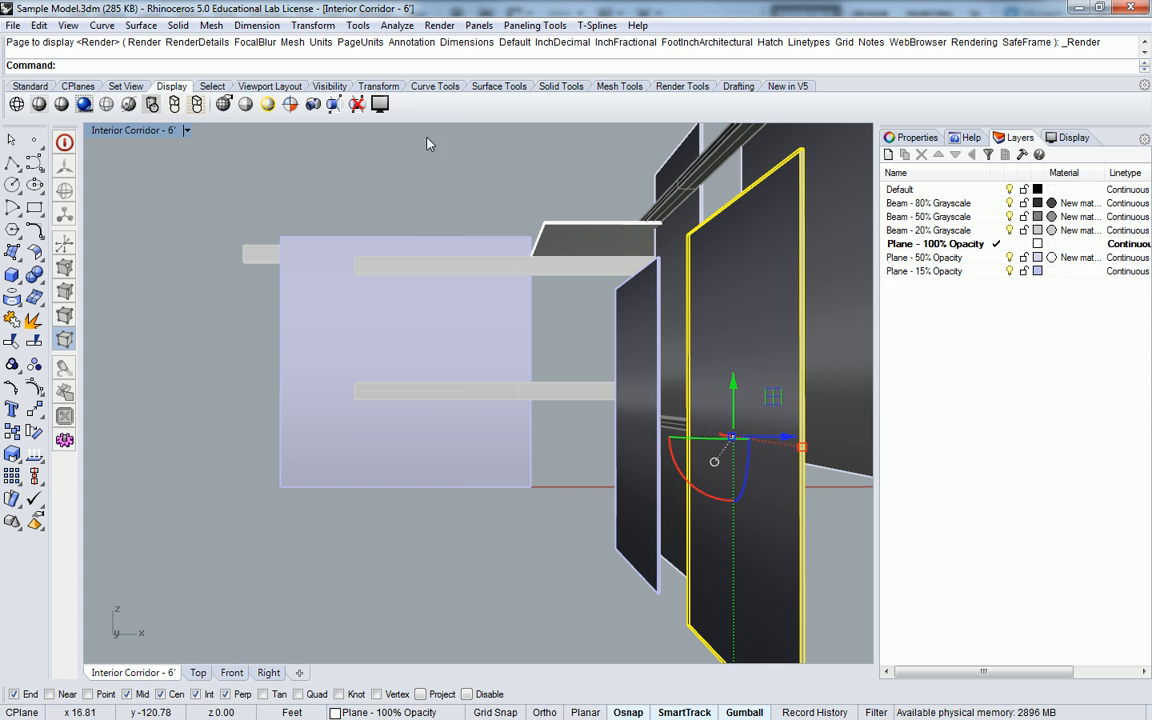
- Try to render the Interior Corridor - 6' view at the new resolution and reposition the render window
left_click(440, 27)
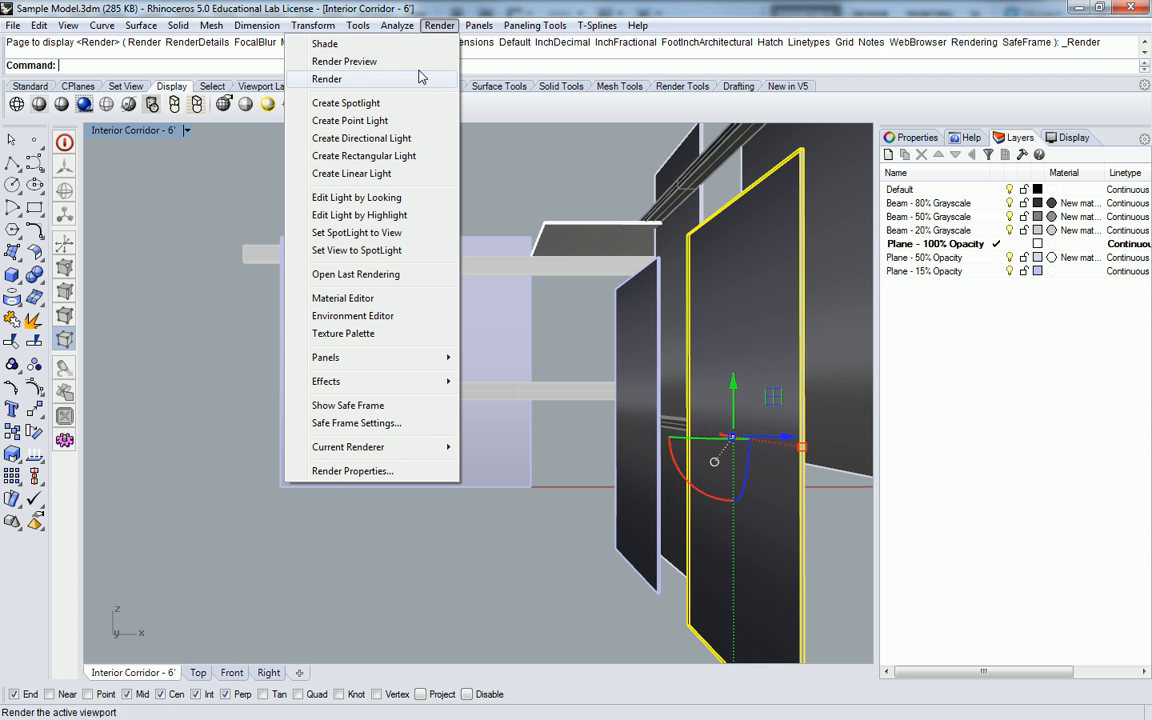
left_click(327, 79)
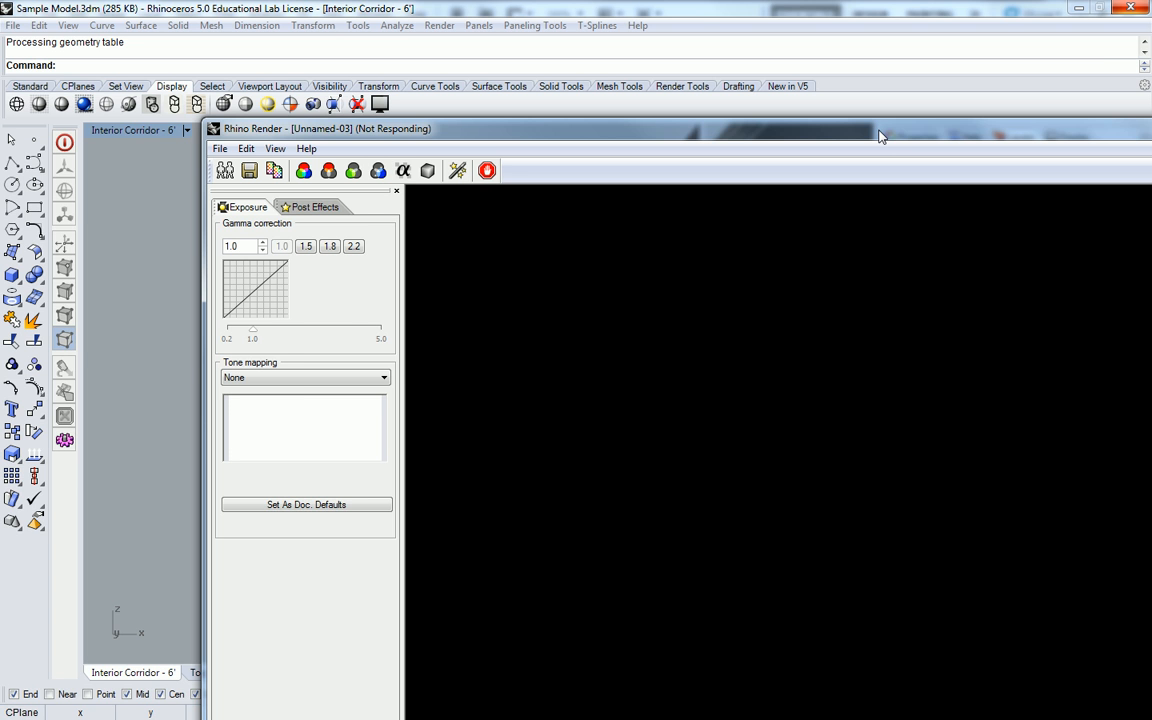
left_click_drag(880, 136, 716, 40)
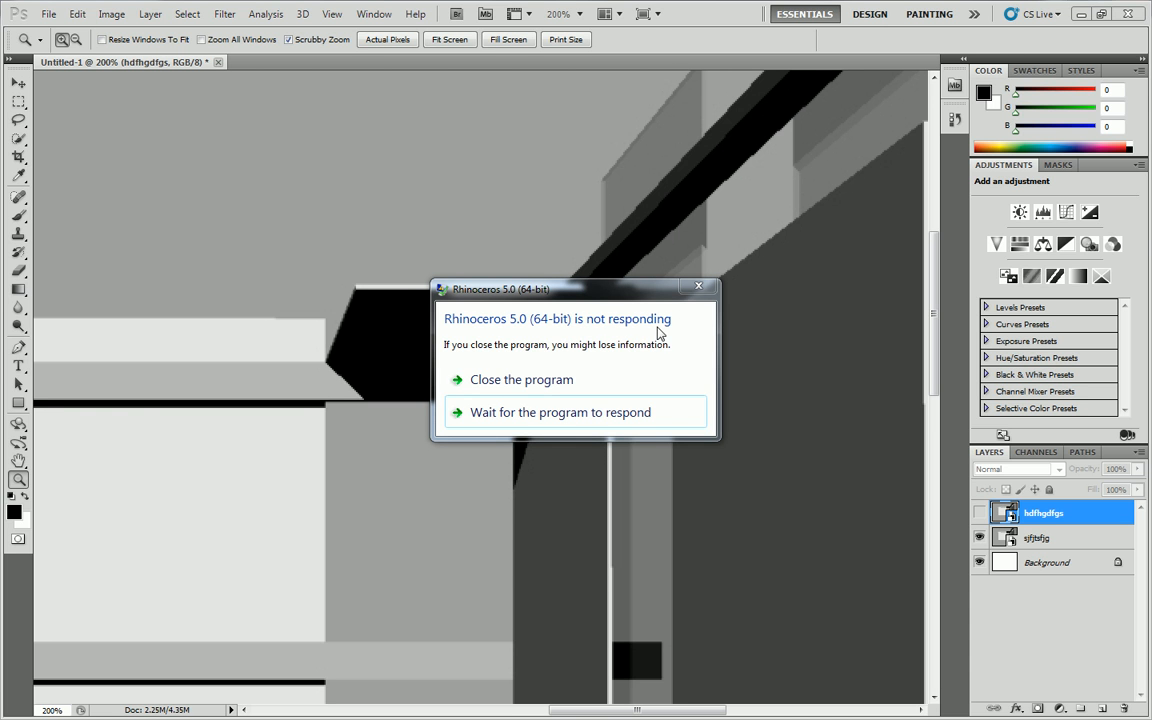
- Force the unresponsive Rhino program to close and cancel the Windows check for a solution
left_click(572, 382)
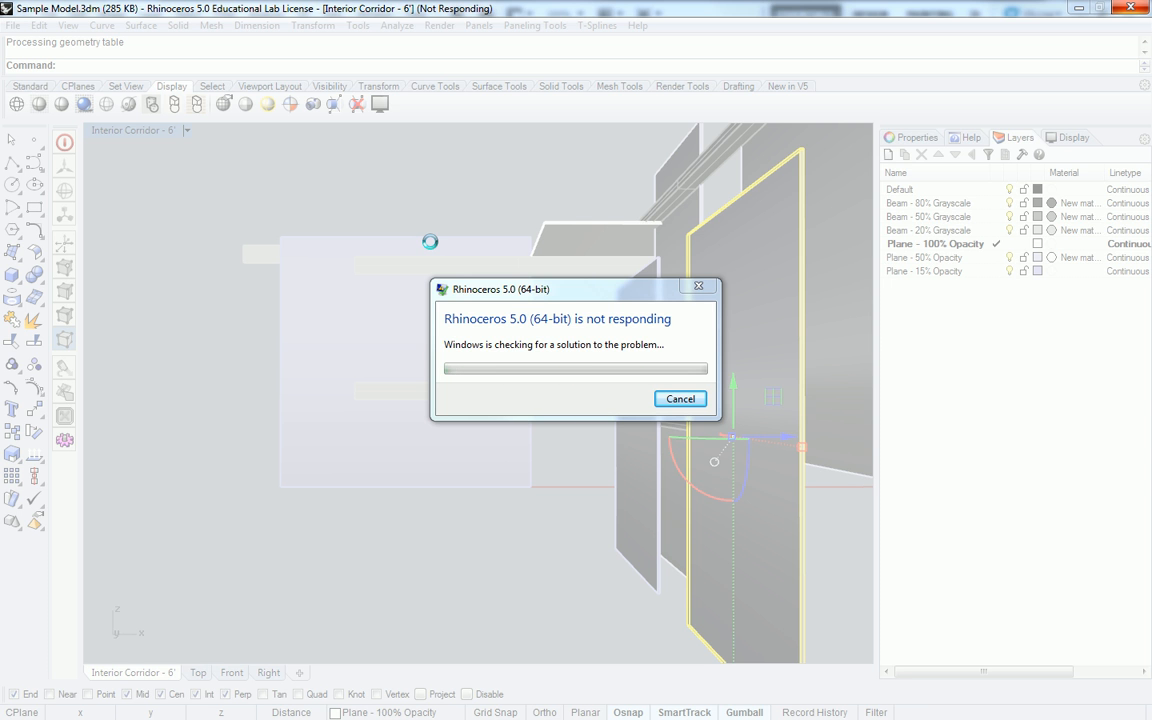
left_click(680, 398)
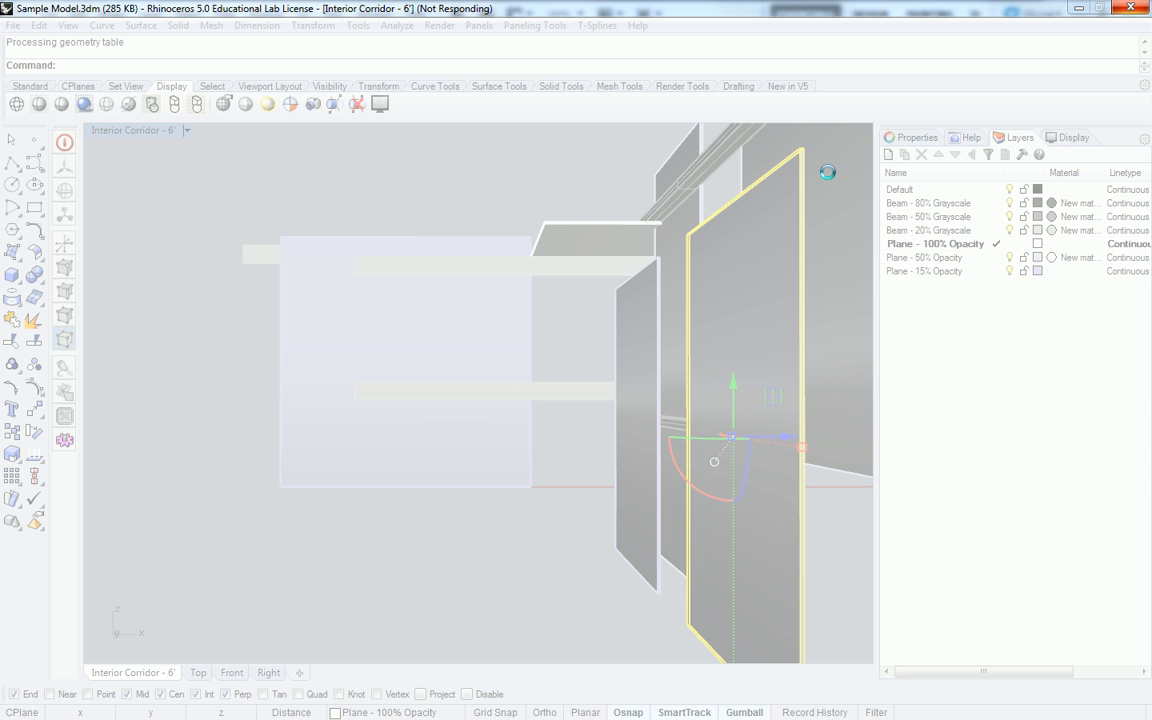